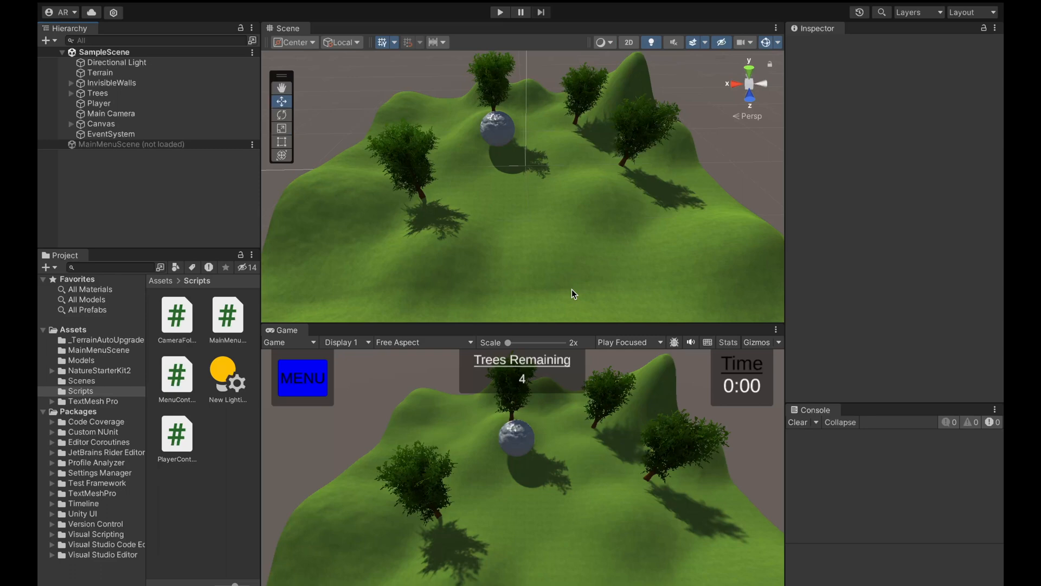
# - Dock the Console window as a tab beside the Project window
pyautogui.moveTo(922, 404); pyautogui.dragTo(909, 363)
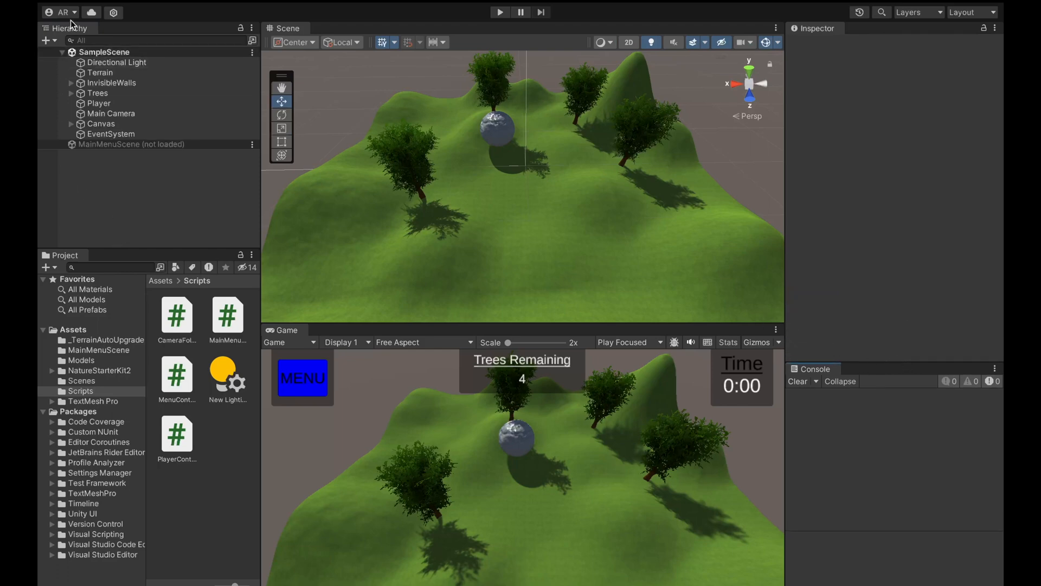
pyautogui.moveTo(75, 34)
pyautogui.mouseDown()
pyautogui.moveTo(97, 100)
pyautogui.moveTo(501, 228)
pyautogui.moveTo(750, 157)
pyautogui.moveTo(870, 100)
pyautogui.moveTo(751, 193)
pyautogui.moveTo(106, 74)
pyautogui.moveTo(159, 122)
pyautogui.moveTo(86, 41)
pyautogui.moveTo(67, 35)
pyautogui.mouseUp()
pyautogui.moveTo(814, 371); pyautogui.dragTo(105, 256)
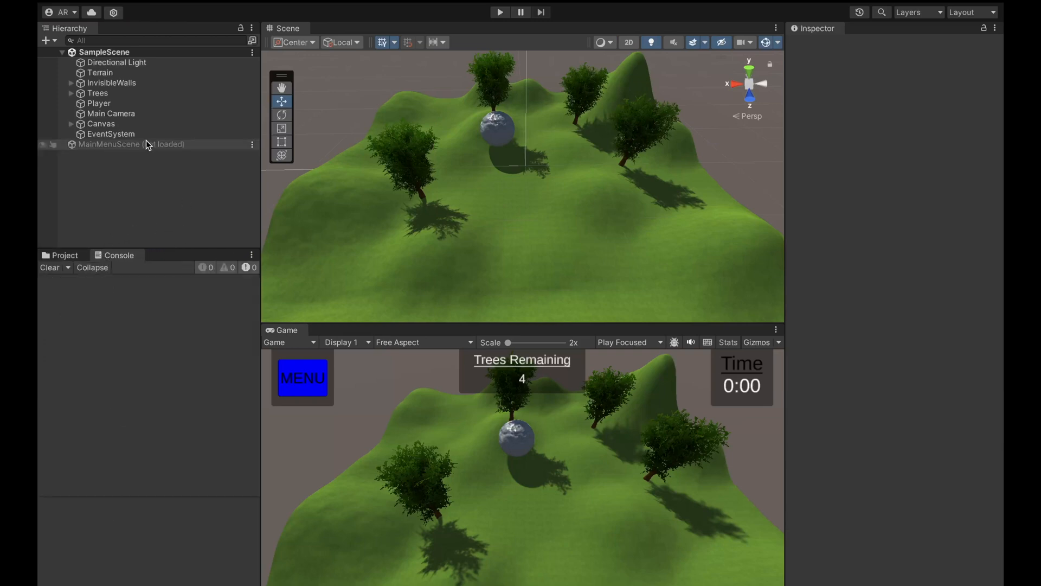
# - Undock the Hierarchy into a floating window and close it
pyautogui.moveTo(62, 31); pyautogui.dragTo(228, 173)
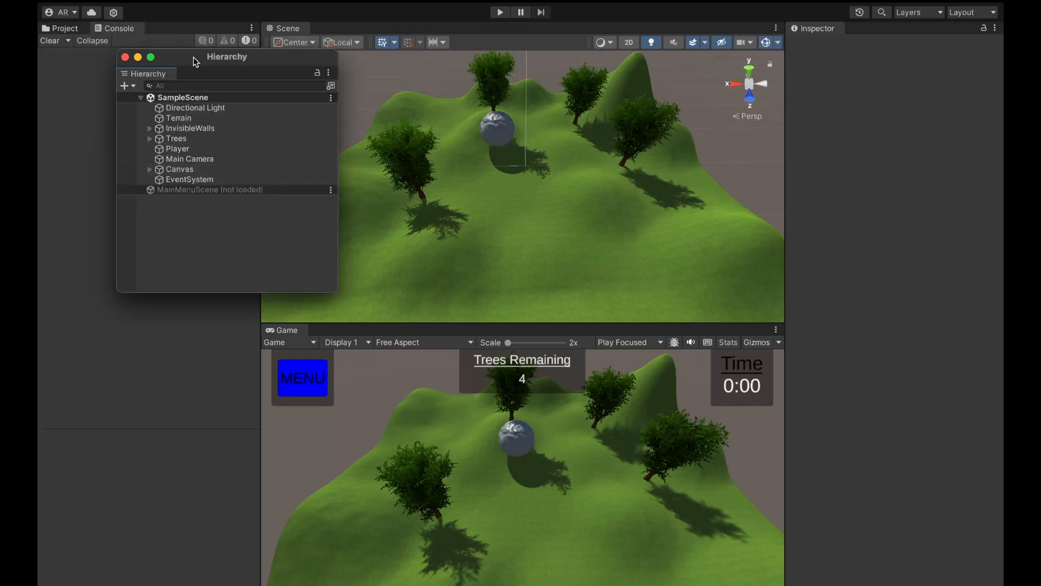
pyautogui.click(125, 57)
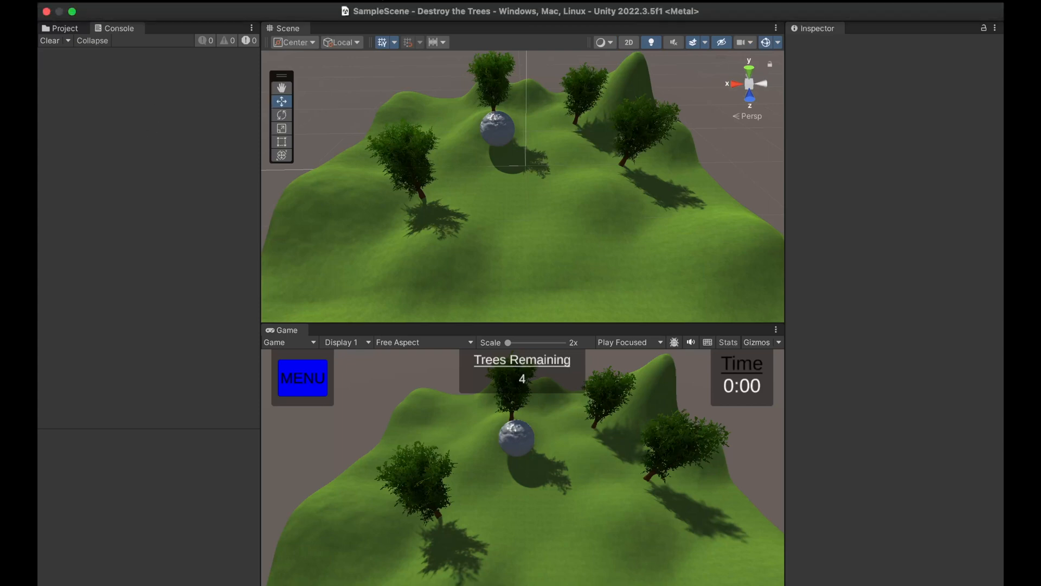
# - Reopen the Hierarchy window and dock it above the Project and Console windows
pyautogui.click(382, 0)
pyautogui.moveTo(433, 217)
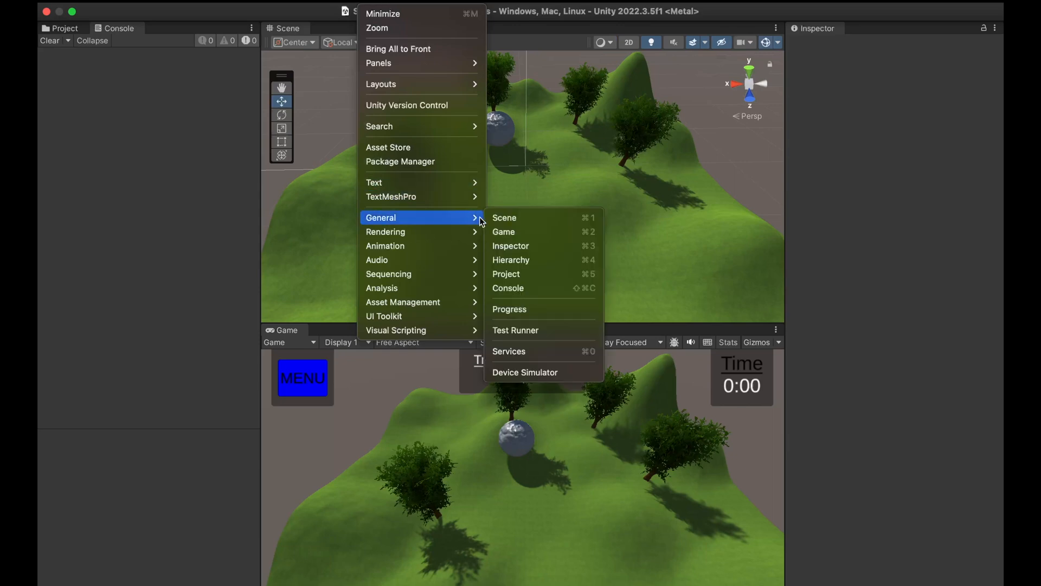
pyautogui.click(526, 261)
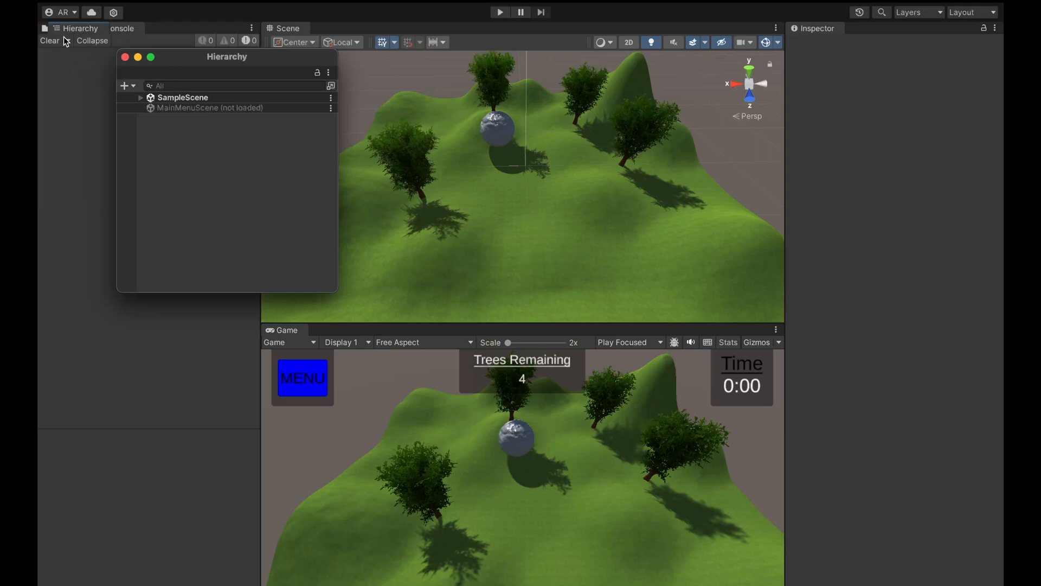
pyautogui.click(48, 63)
pyautogui.moveTo(64, 55); pyautogui.dragTo(64, 55)
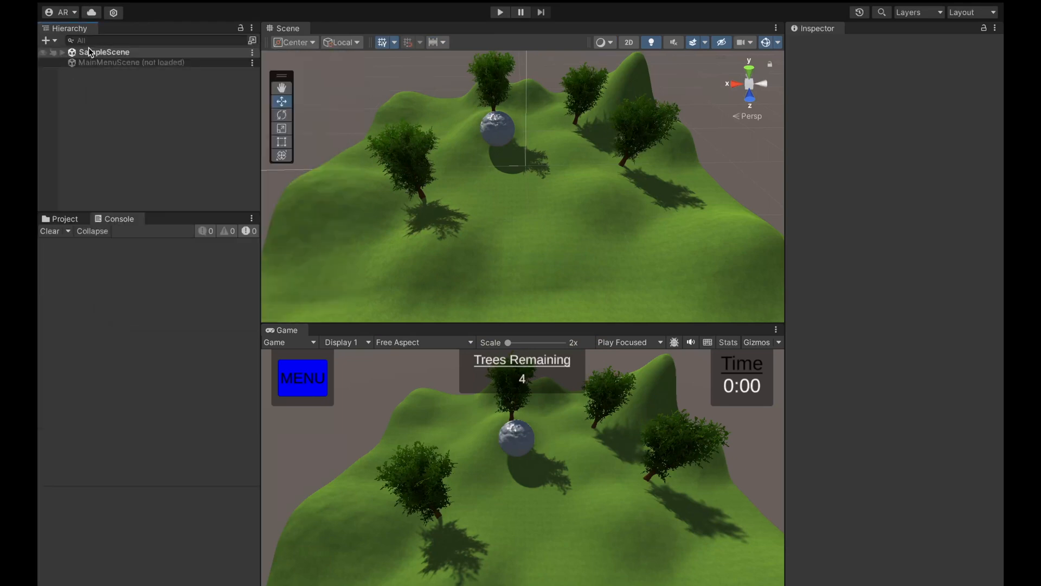
pyautogui.click(388, 1)
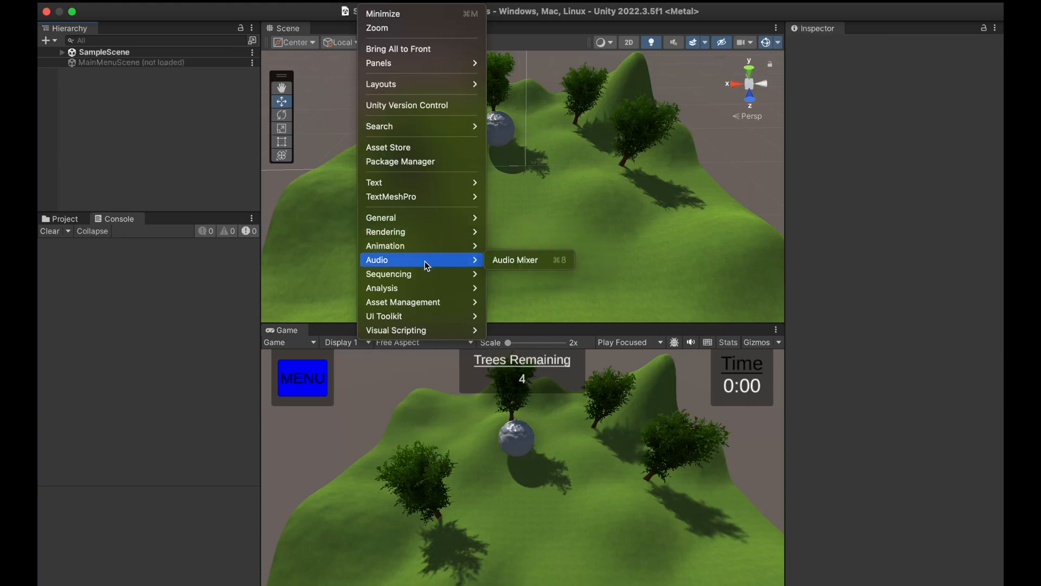
pyautogui.moveTo(435, 306)
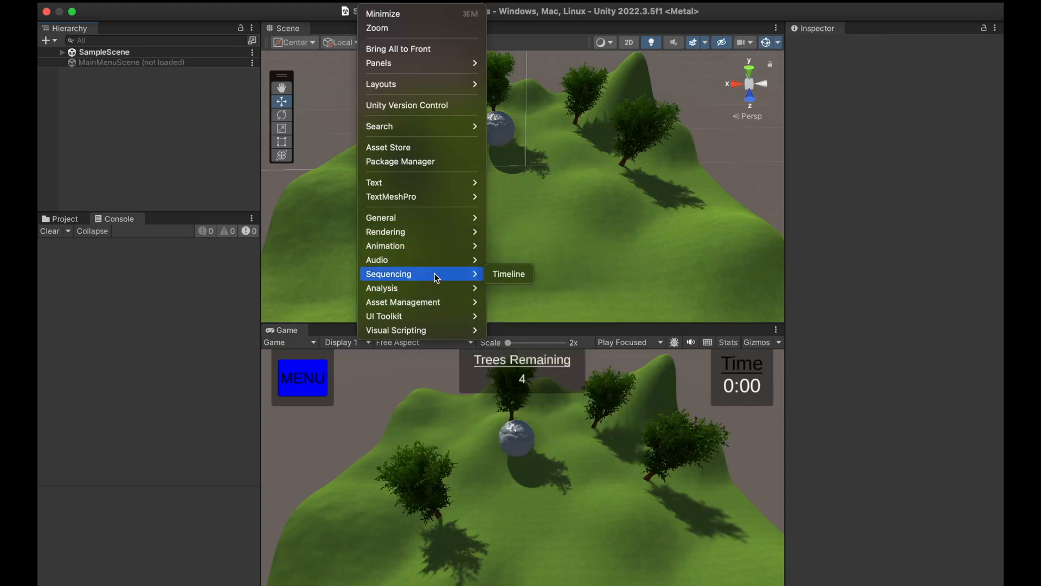
pyautogui.moveTo(440, 245)
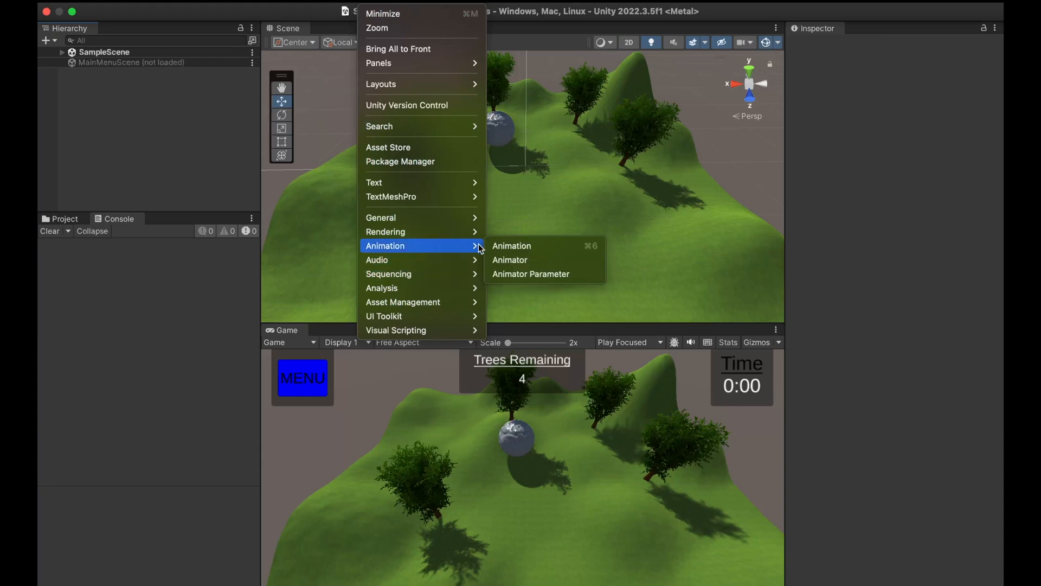
pyautogui.moveTo(455, 228)
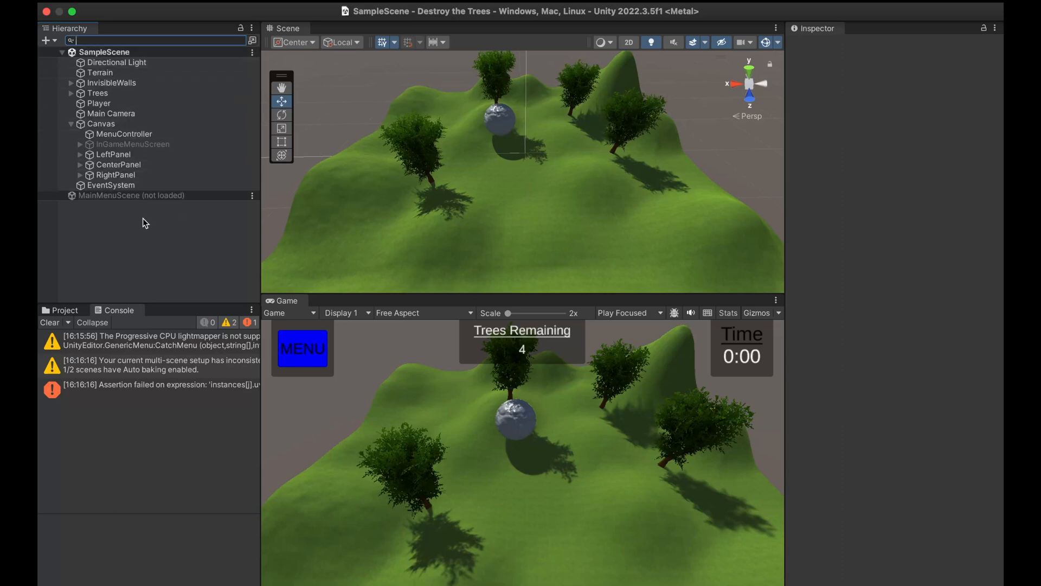
# - Examine the properties of scene objects such as Directional Light, Terrain, InvisibleWalls, Player and CenterPanel
pyautogui.click(118, 64)
pyautogui.click(122, 104)
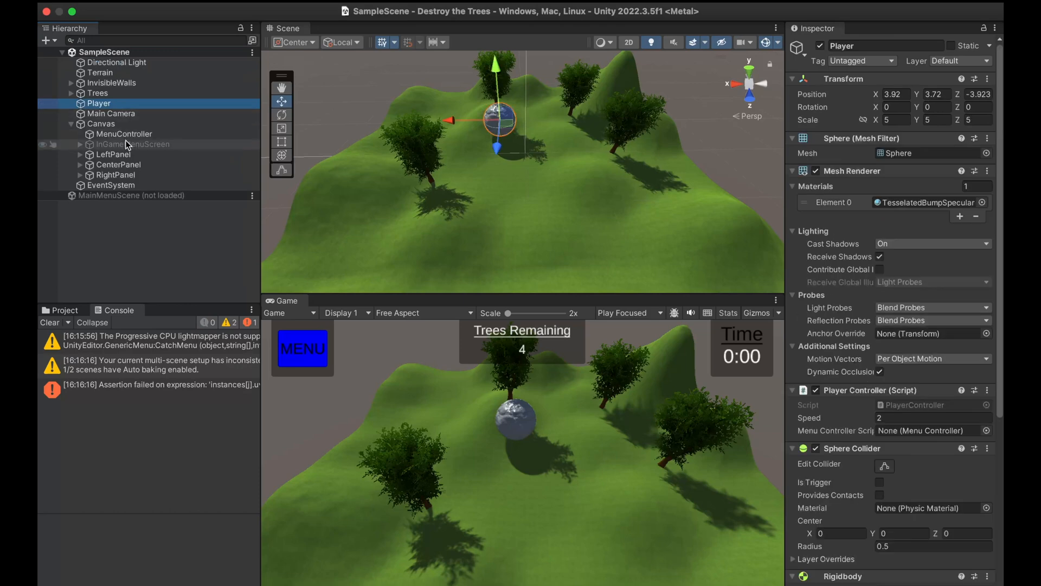
pyautogui.click(131, 144)
pyautogui.click(135, 165)
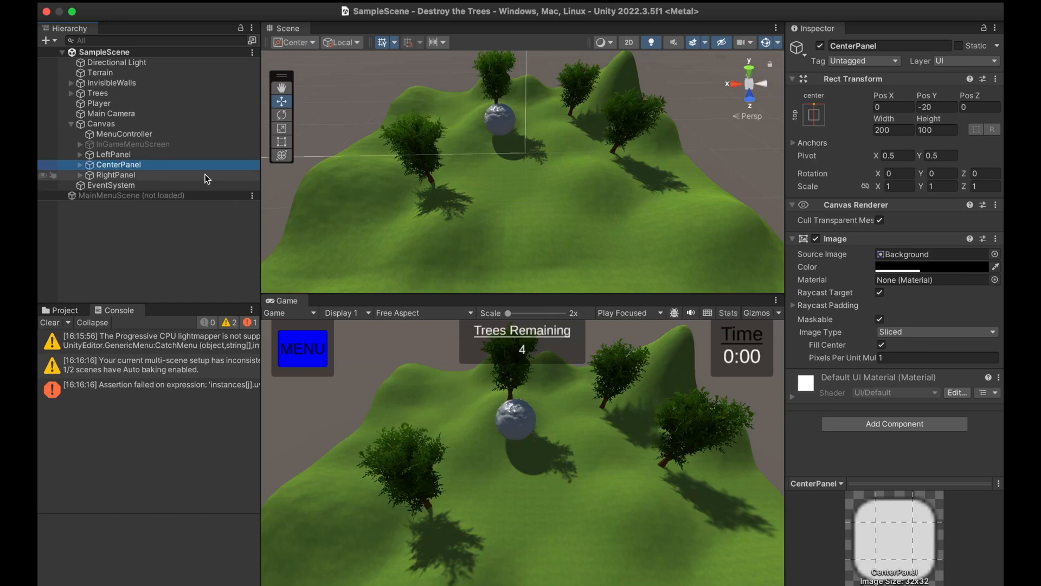
pyautogui.click(136, 64)
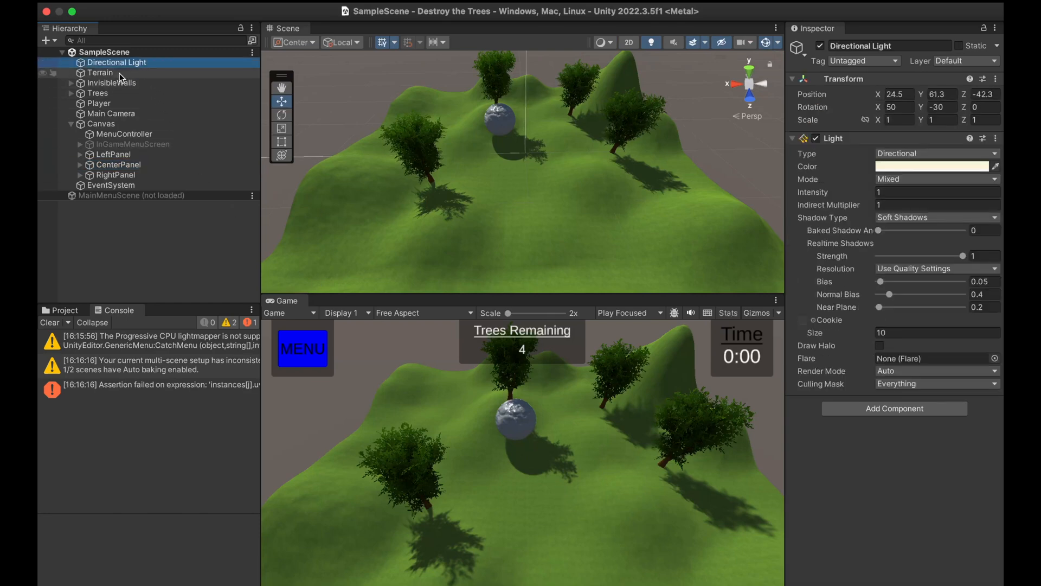
pyautogui.click(119, 73)
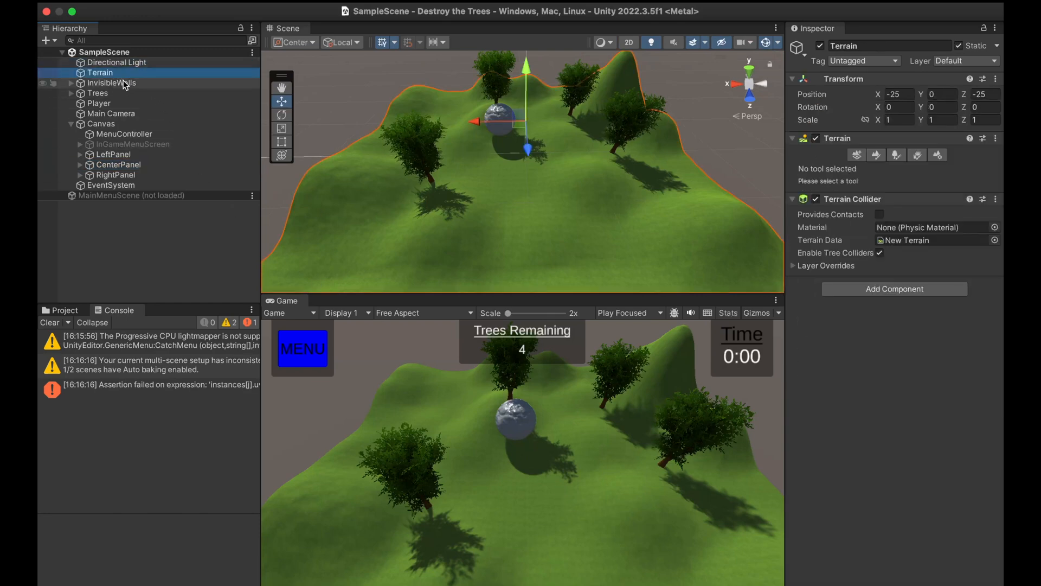
pyautogui.click(122, 83)
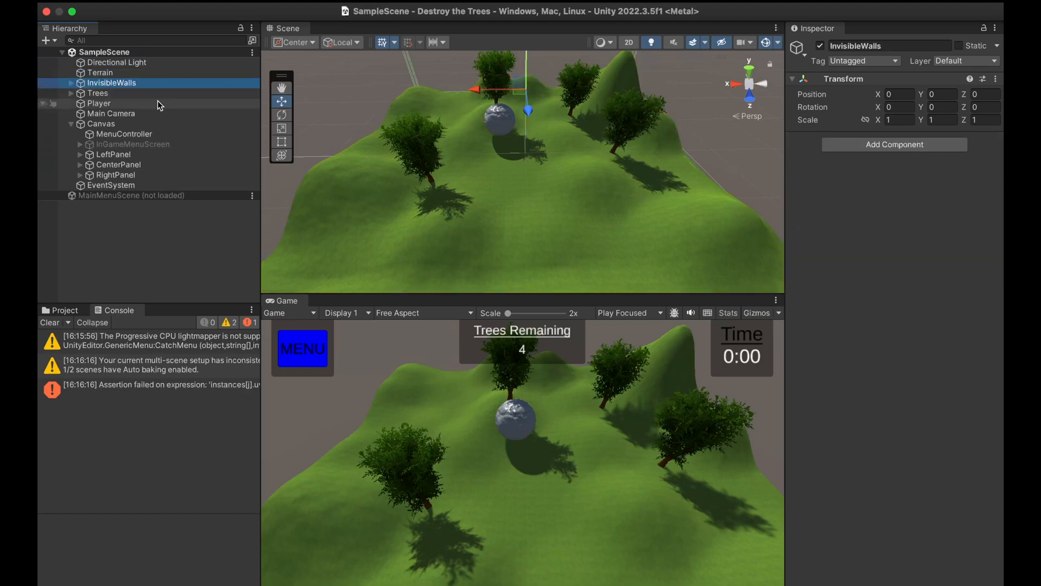
pyautogui.click(108, 104)
# - Examine the Canvas and its children MenuController, InGameMenuScreen, LeftPanel, CenterPanel and RightPanel
pyautogui.click(113, 124)
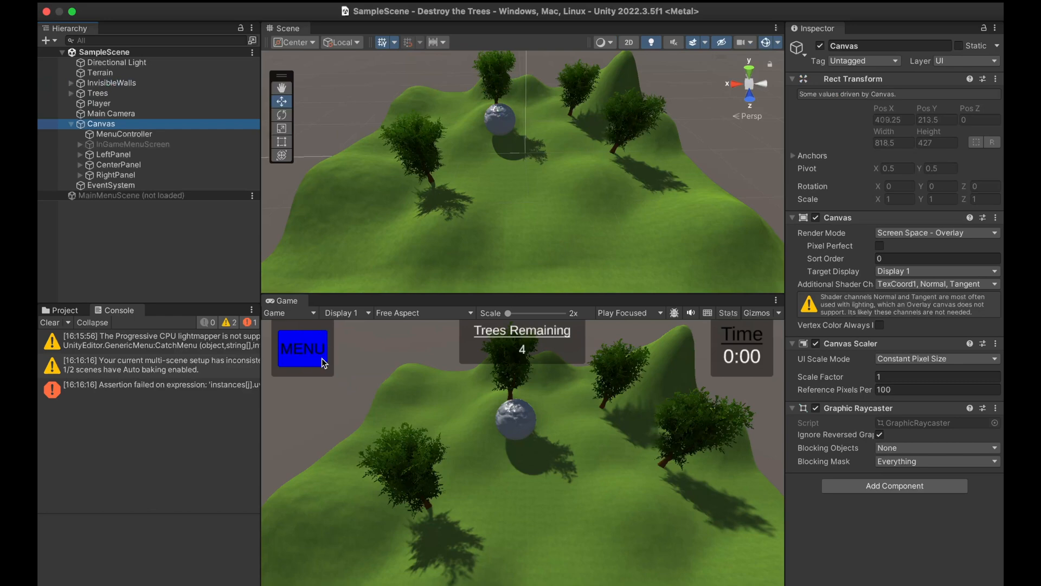
pyautogui.click(108, 134)
pyautogui.click(122, 153)
pyautogui.click(119, 175)
pyautogui.click(118, 164)
pyautogui.click(120, 154)
pyautogui.click(124, 144)
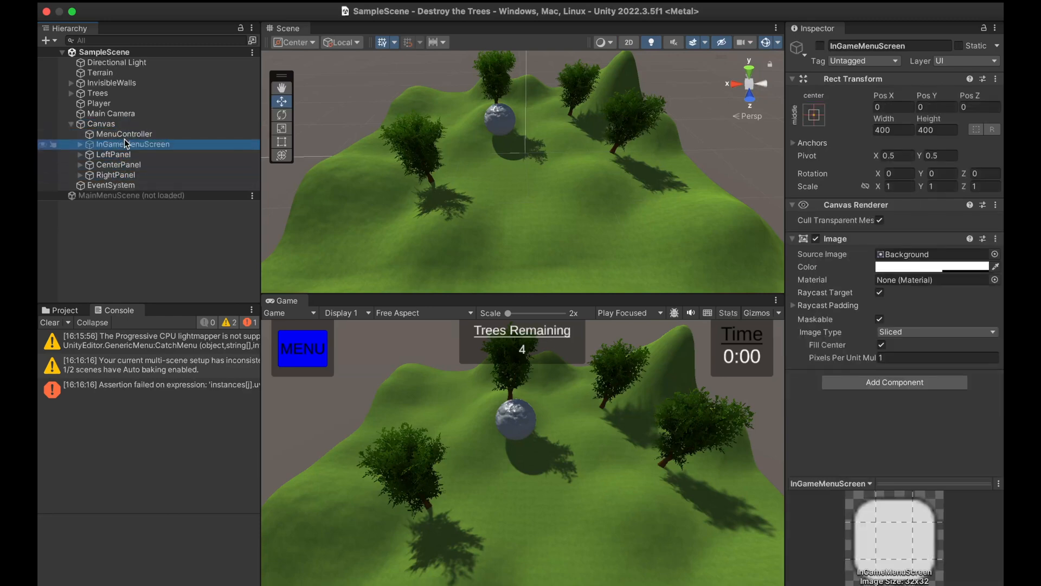
pyautogui.click(124, 134)
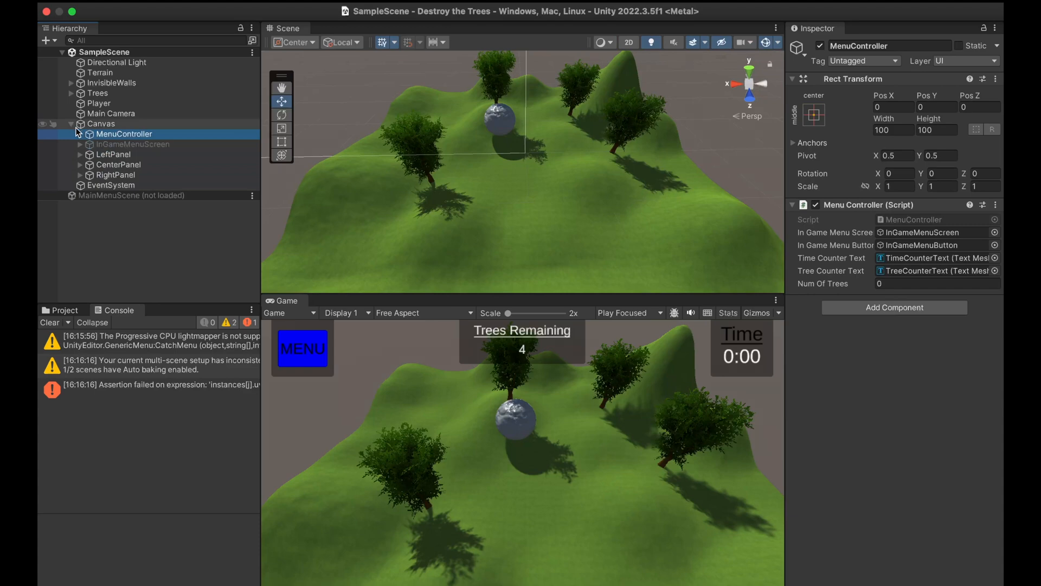
# - Deactivate the RightPanel object under the Canvas and reactivate it
pyautogui.click(116, 175)
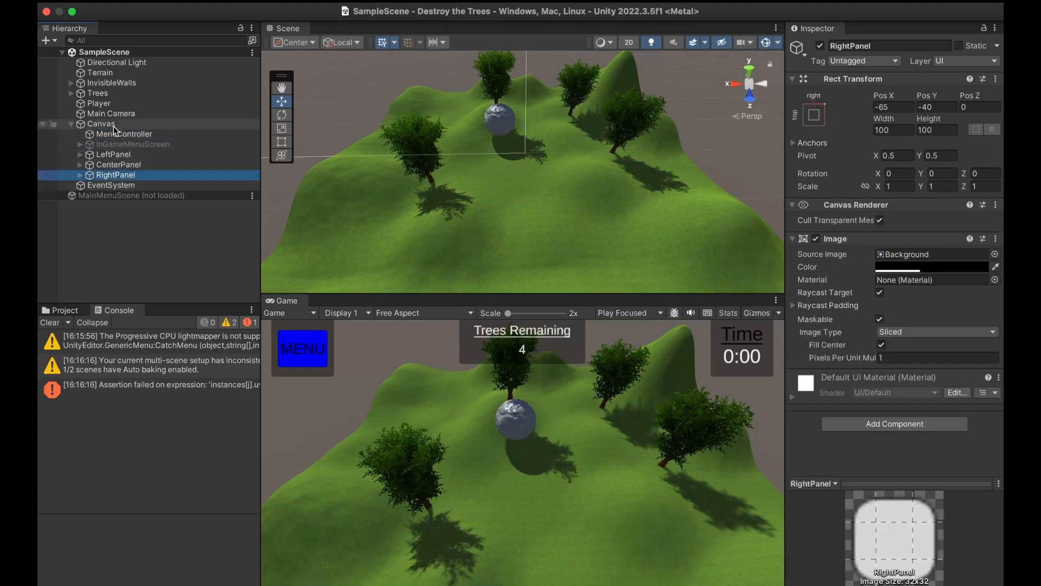
pyautogui.click(820, 46)
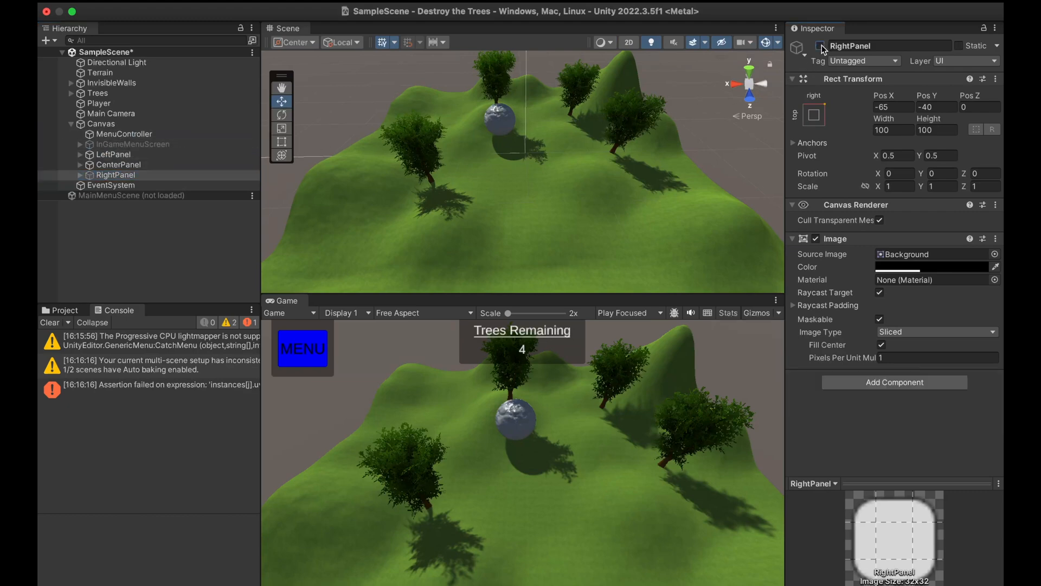
pyautogui.click(820, 45)
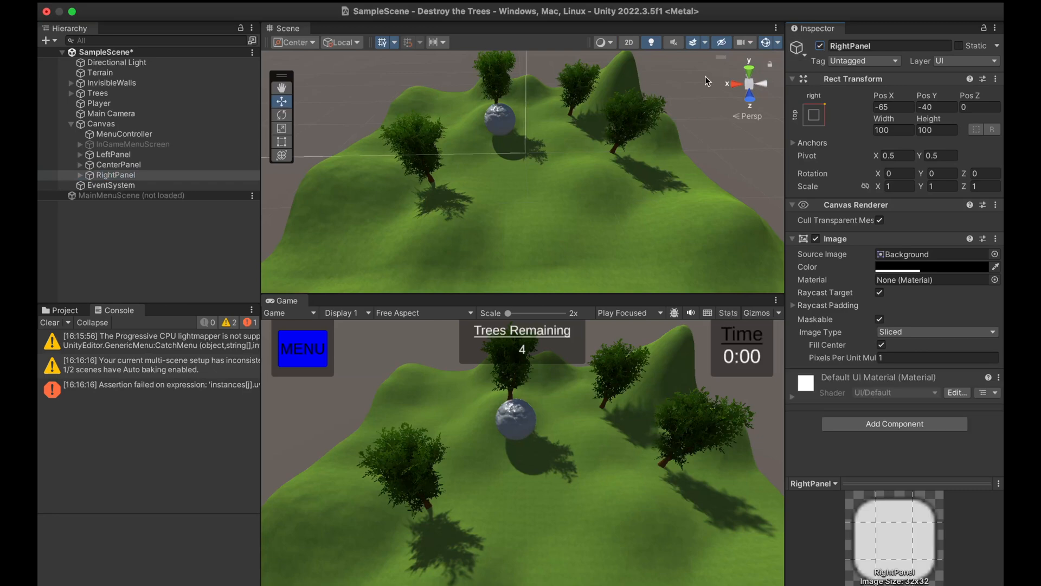
# - Expand RightPanel and examine its TimeText and TimeCounterText children
pyautogui.click(80, 175)
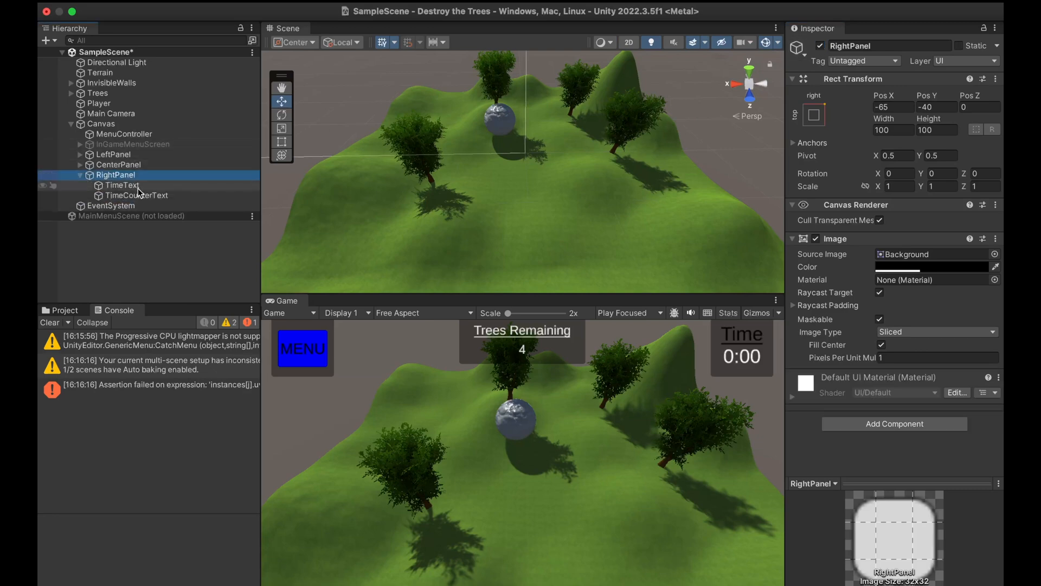
pyautogui.click(138, 187)
pyautogui.click(143, 196)
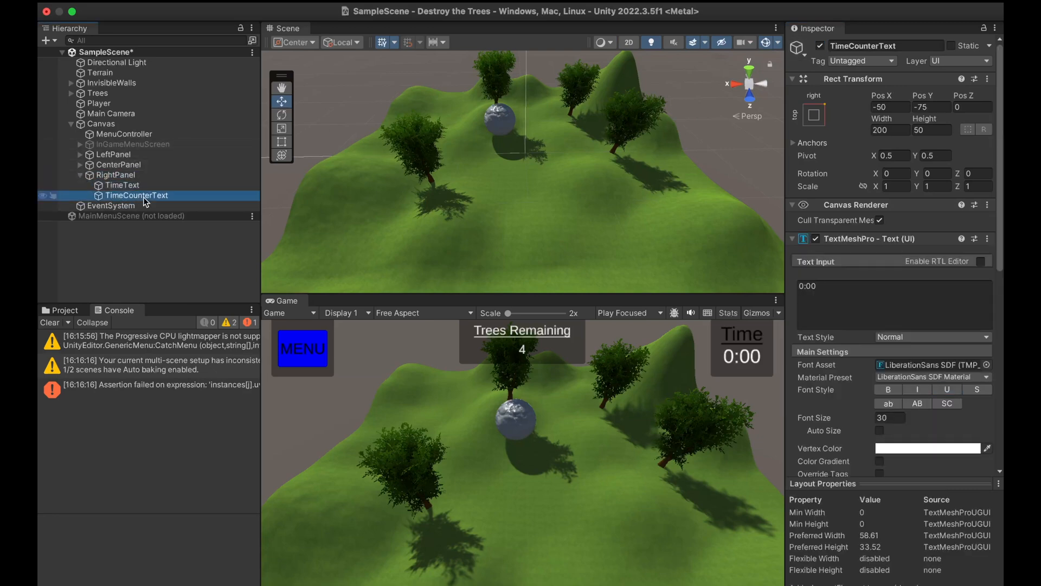
# - Switch RightPanel off together with its two text children and switch it back on
pyautogui.click(124, 176)
pyautogui.click(820, 46)
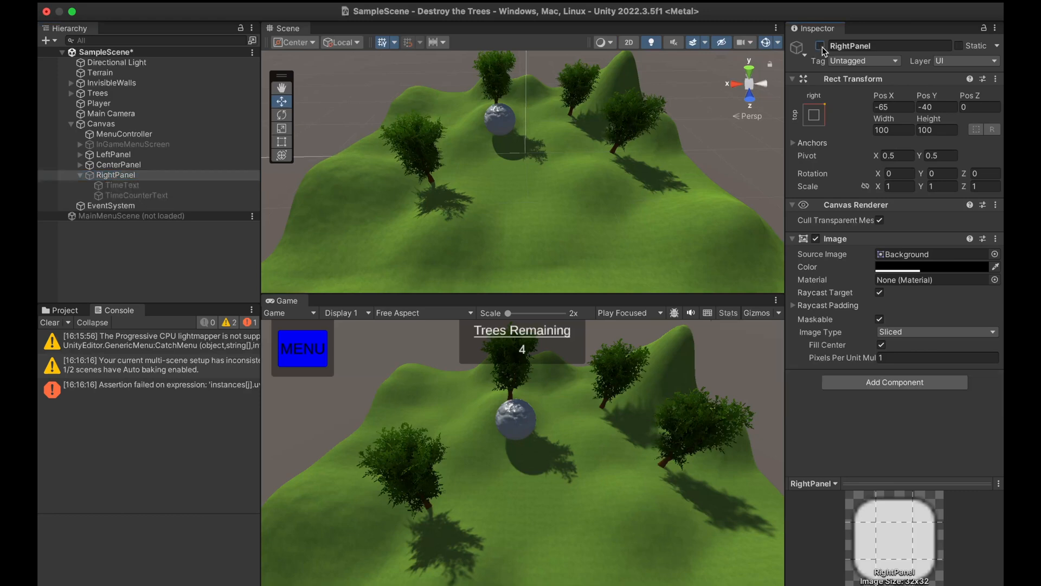
pyautogui.click(820, 46)
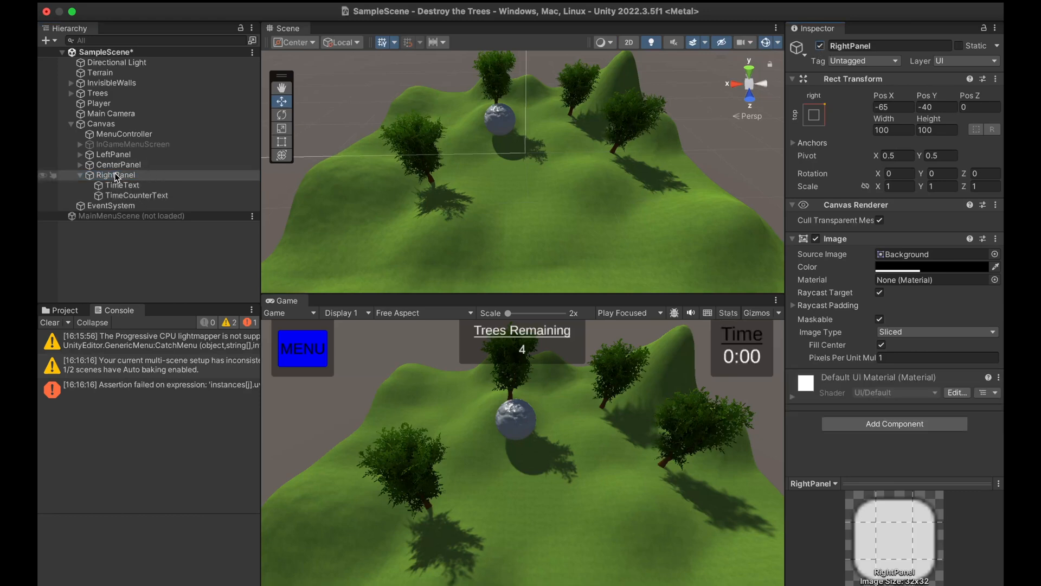
# - Deactivate the whole Canvas with all its children and reactivate it
pyautogui.click(110, 126)
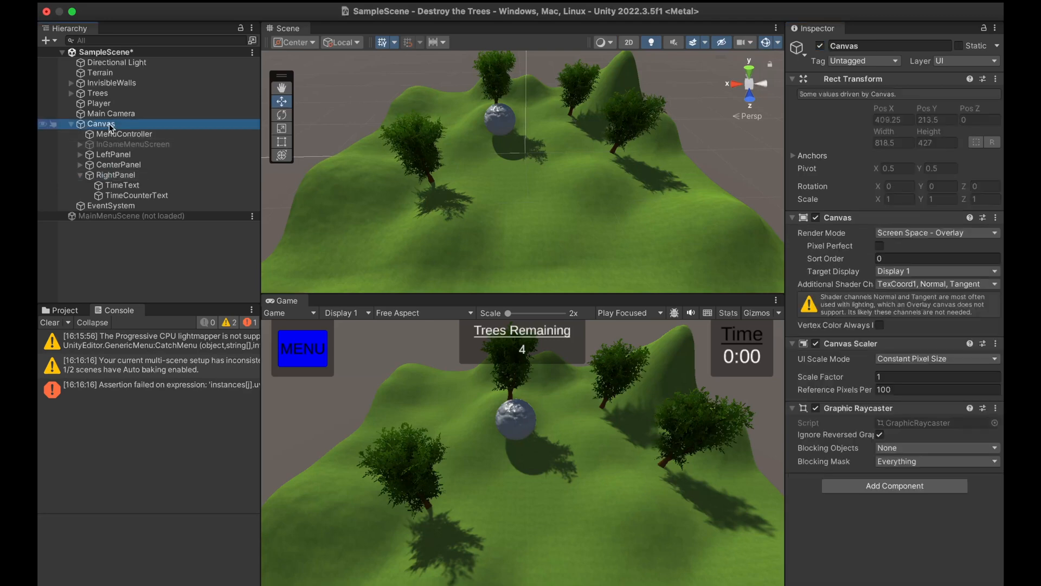
pyautogui.click(820, 46)
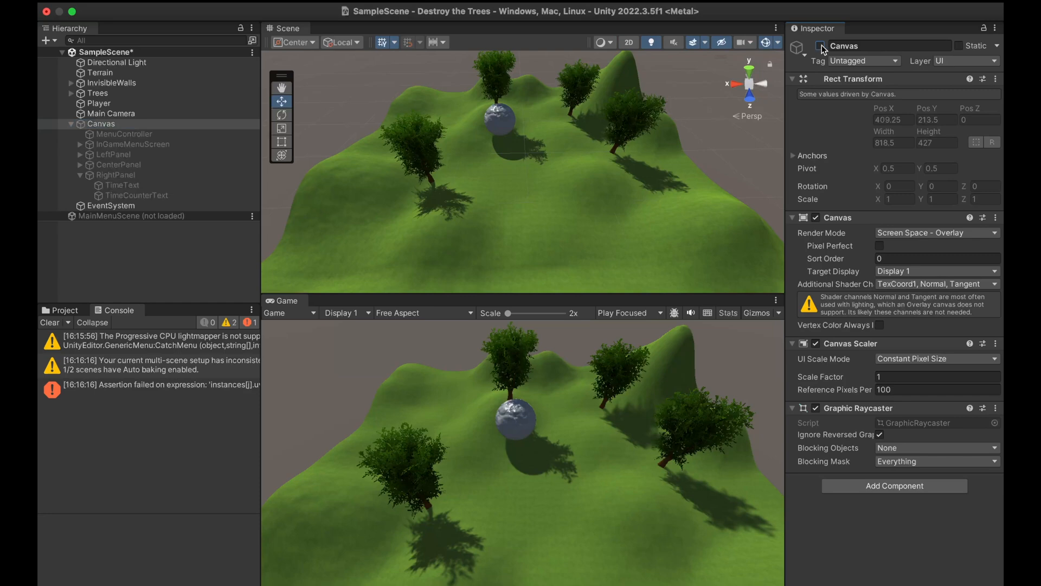
pyautogui.click(820, 46)
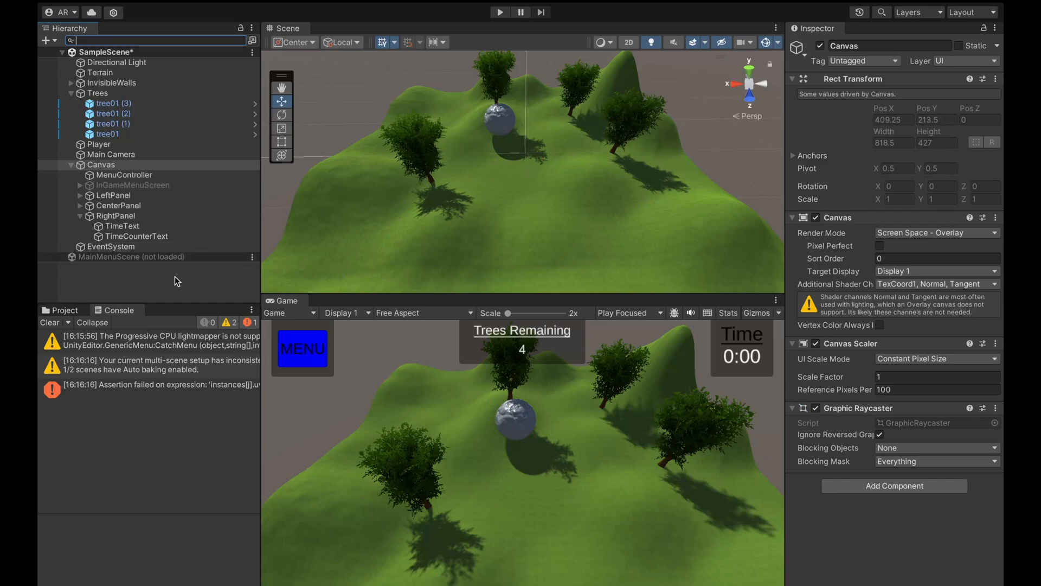
pyautogui.click(53, 41)
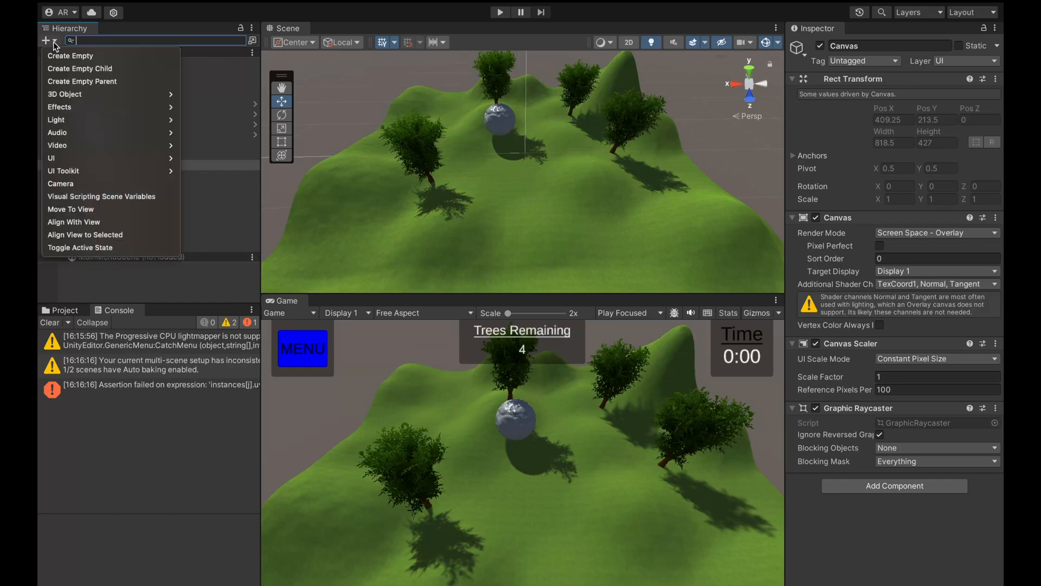
pyautogui.moveTo(99, 169)
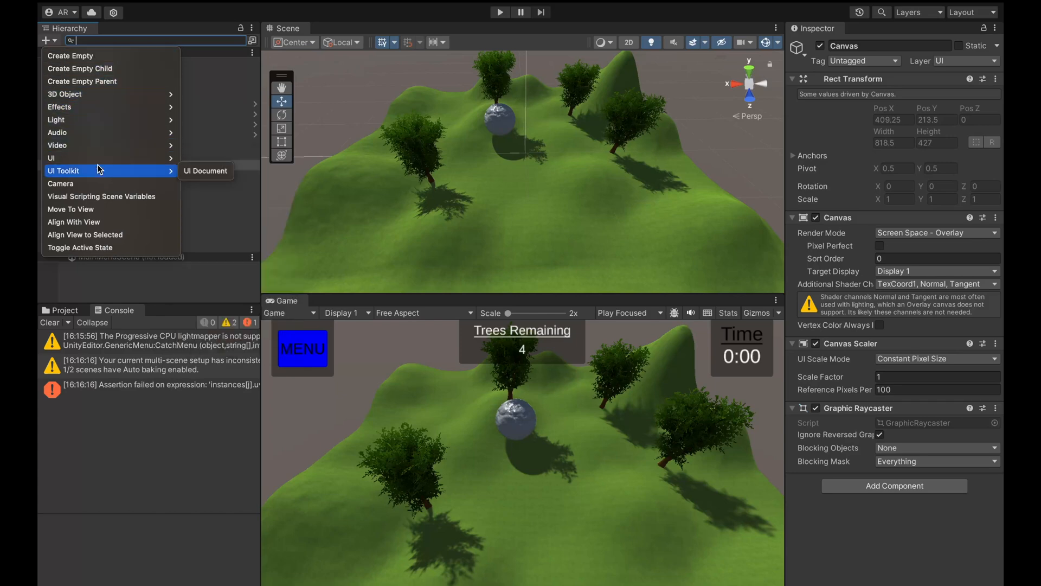
pyautogui.moveTo(128, 159)
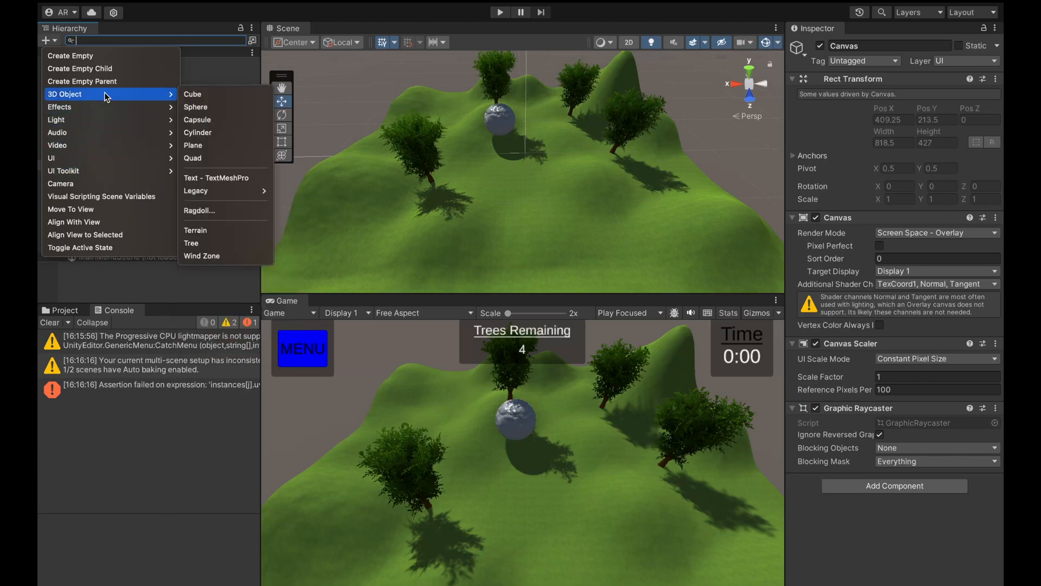
pyautogui.moveTo(173, 98)
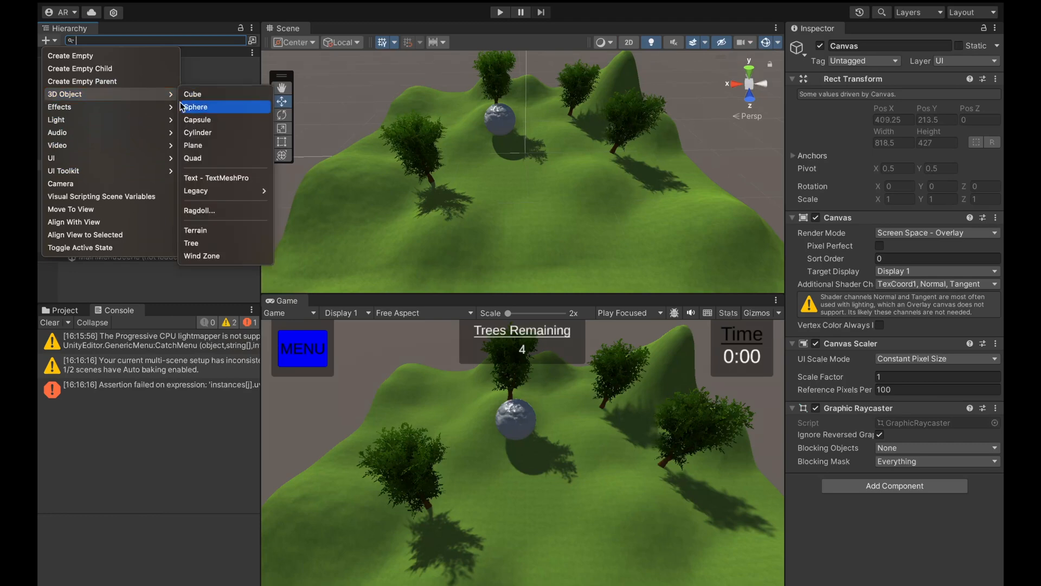
pyautogui.click(56, 45)
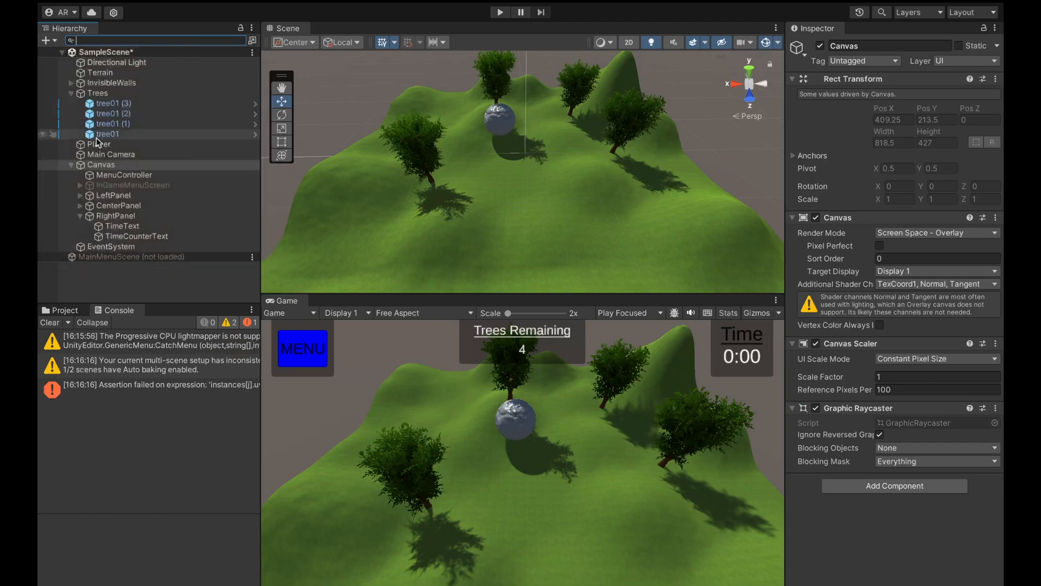
pyautogui.rightClick(157, 271)
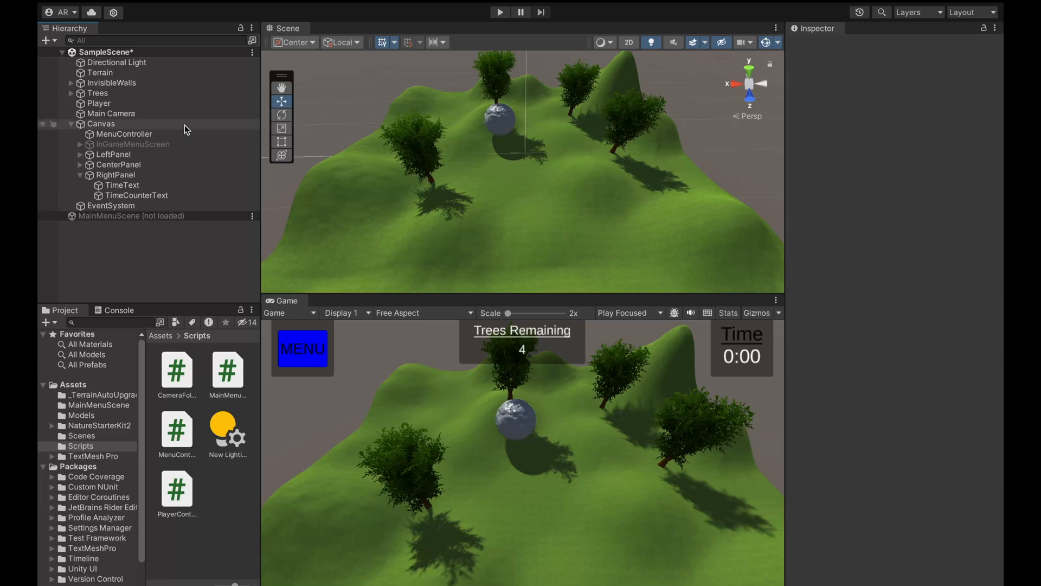
# - Inspect the Player object's components, from its Transform down to the Rigidbody and material
pyautogui.click(100, 104)
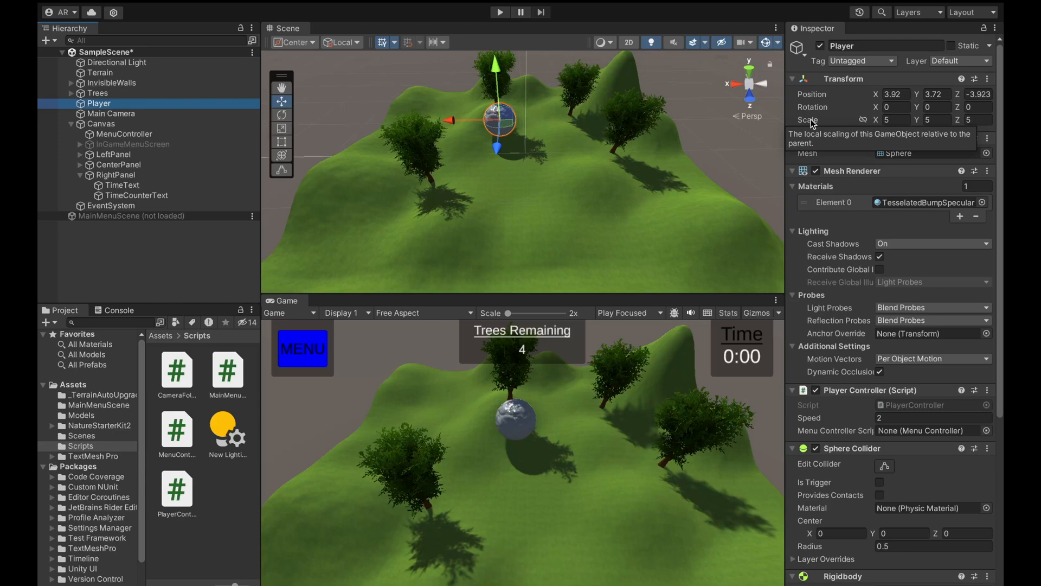
pyautogui.scroll(-8, 900, 195)
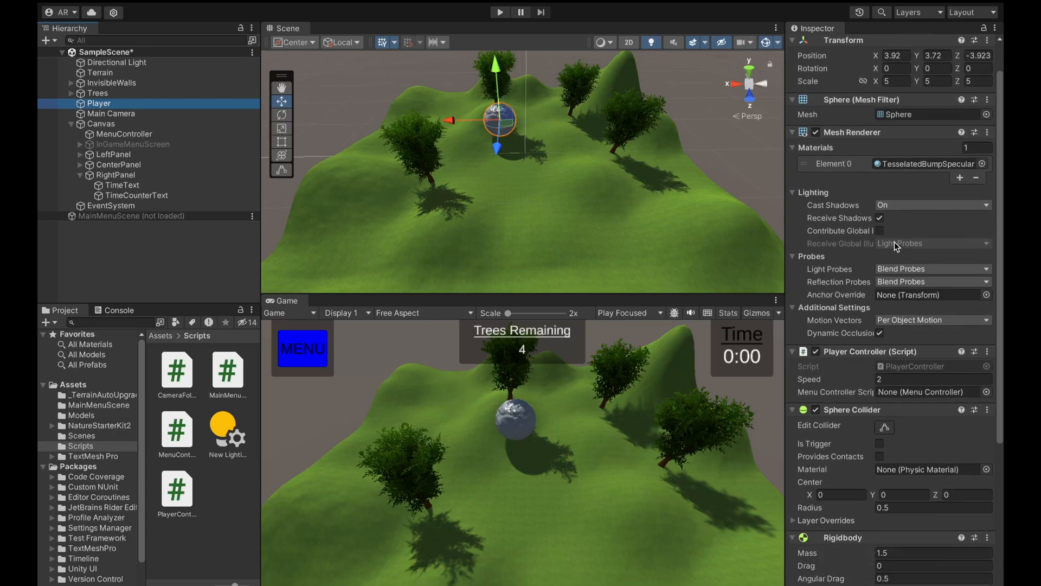
pyautogui.scroll(-2, 878, 274)
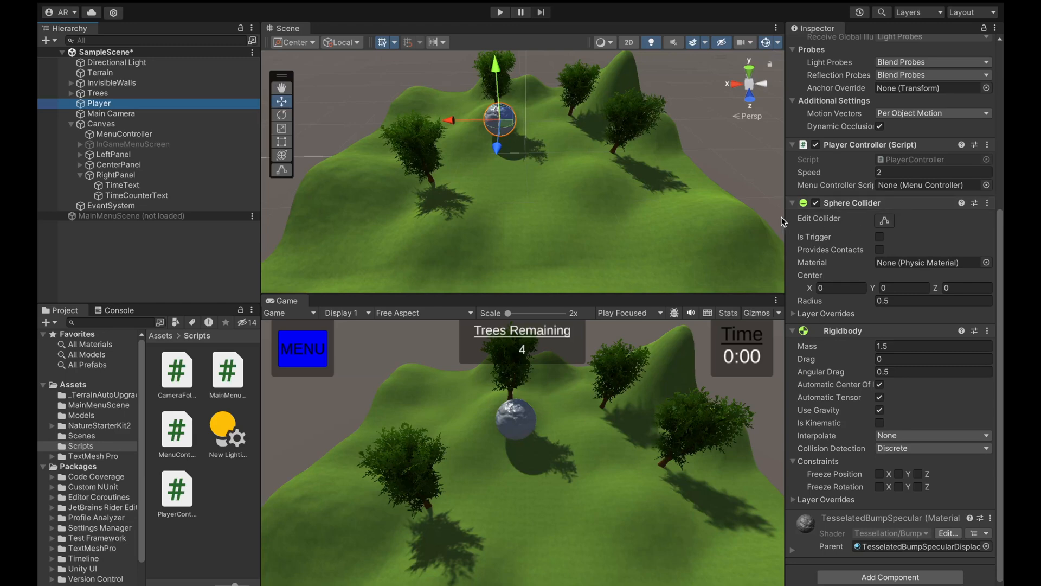
# - Expand the Trees group and inspect the components of tree01 (3) down to its colliders and materials
pyautogui.click(100, 93)
pyautogui.click(71, 93)
pyautogui.click(106, 103)
pyautogui.scroll(-8, 894, 210)
pyautogui.scroll(-5, 899, 214)
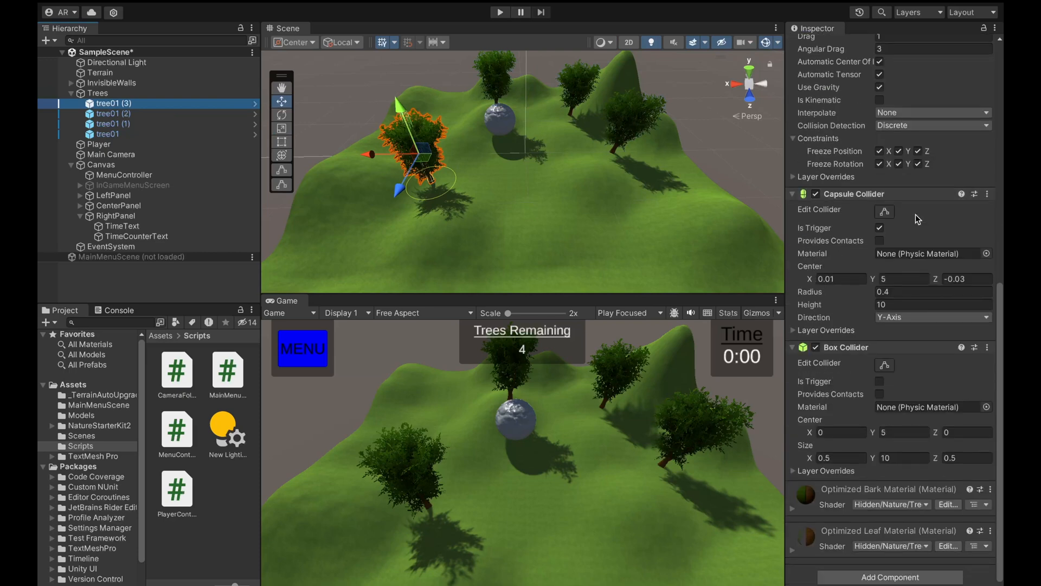
# - Inspect the Canvas, its RightPanel child and the TimeText object in turn
pyautogui.click(128, 165)
pyautogui.click(142, 217)
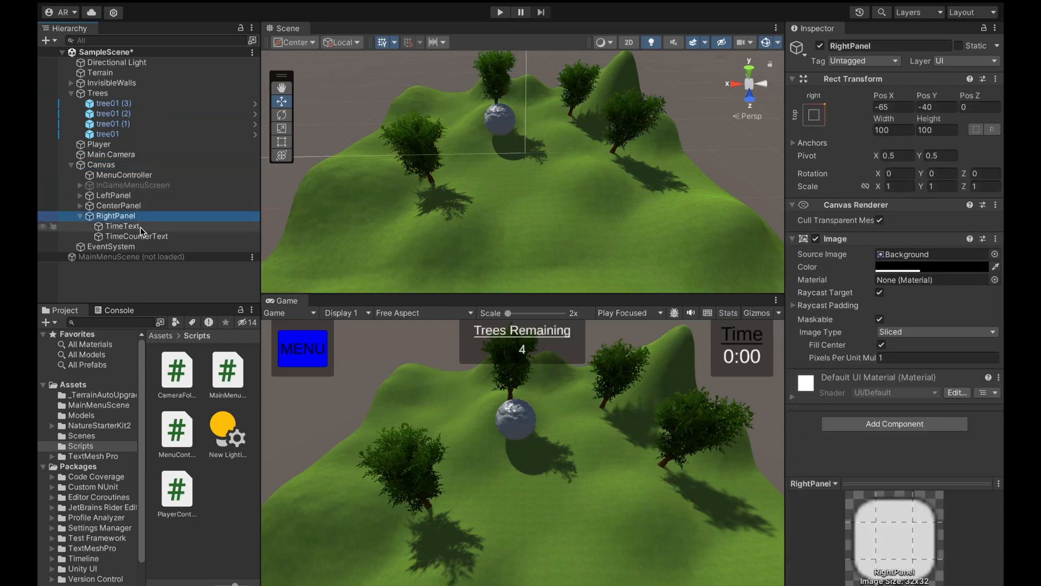
pyautogui.click(146, 226)
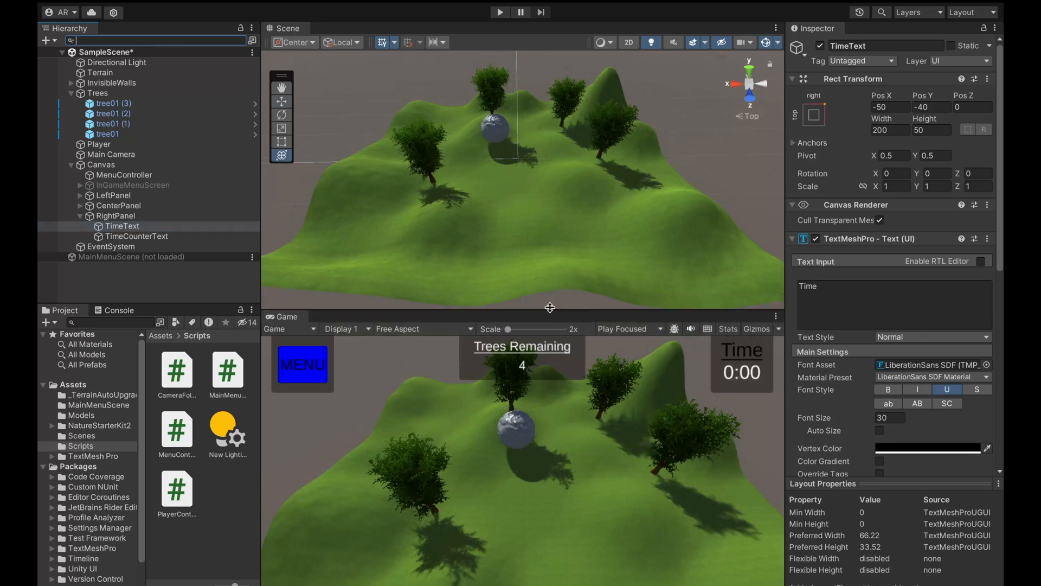
# - Enlarge the Scene view by shrinking the Game view below it, and reorient the view around the terrain
pyautogui.moveTo(550, 307); pyautogui.dragTo(567, 476)
pyautogui.moveTo(624, 358); pyautogui.dragTo(622, 347, button='right')
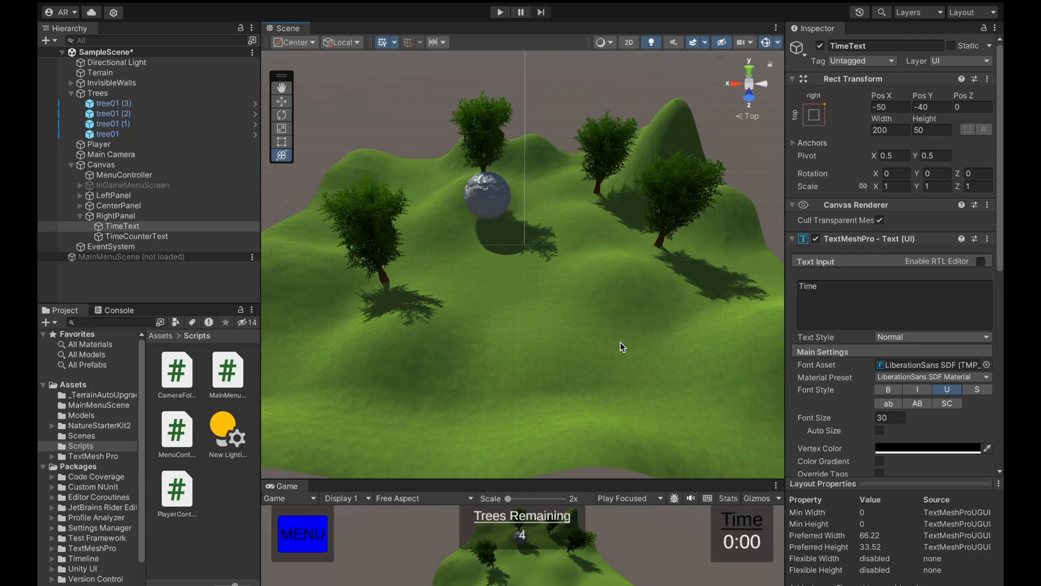
pyautogui.moveTo(489, 263)
pyautogui.mouseDown(button='right')
pyautogui.moveTo(624, 267)
pyautogui.moveTo(340, 261)
pyautogui.moveTo(490, 261)
pyautogui.mouseUp(button='right')
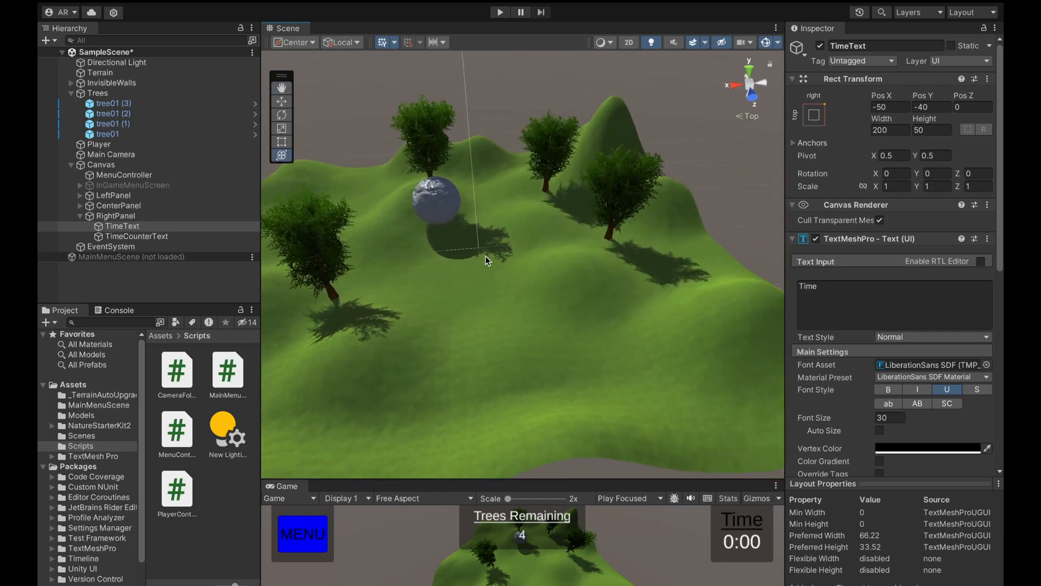
pyautogui.moveTo(486, 258); pyautogui.dragTo(437, 290, button='middle')
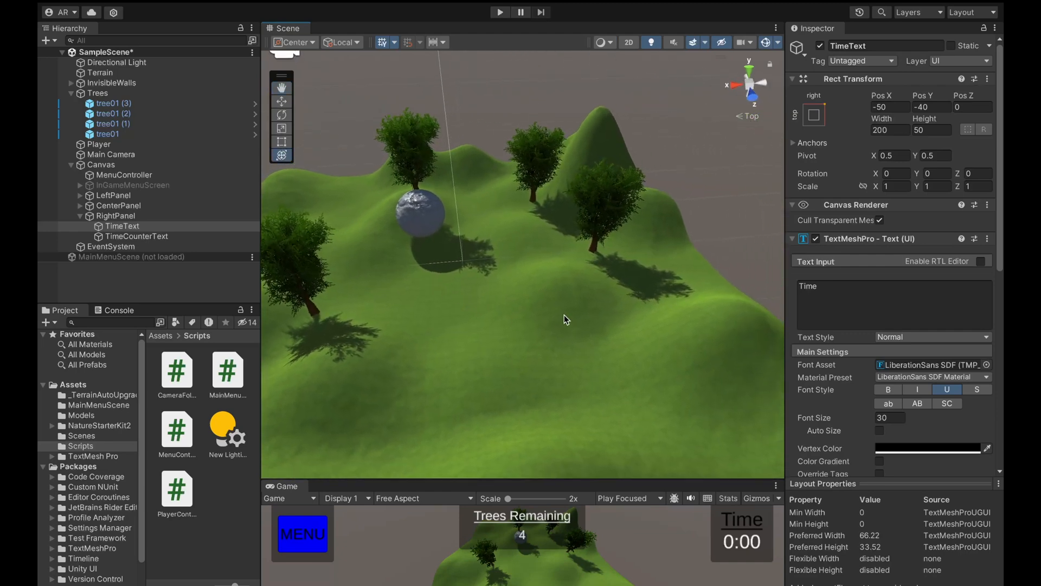
# - Navigate the scene with the Hand tool, panning and turning the view and zooming out from and into the terrain
pyautogui.click(282, 87)
pyautogui.moveTo(494, 252); pyautogui.dragTo(483, 230)
pyautogui.moveTo(613, 288); pyautogui.dragTo(548, 268, button='right')
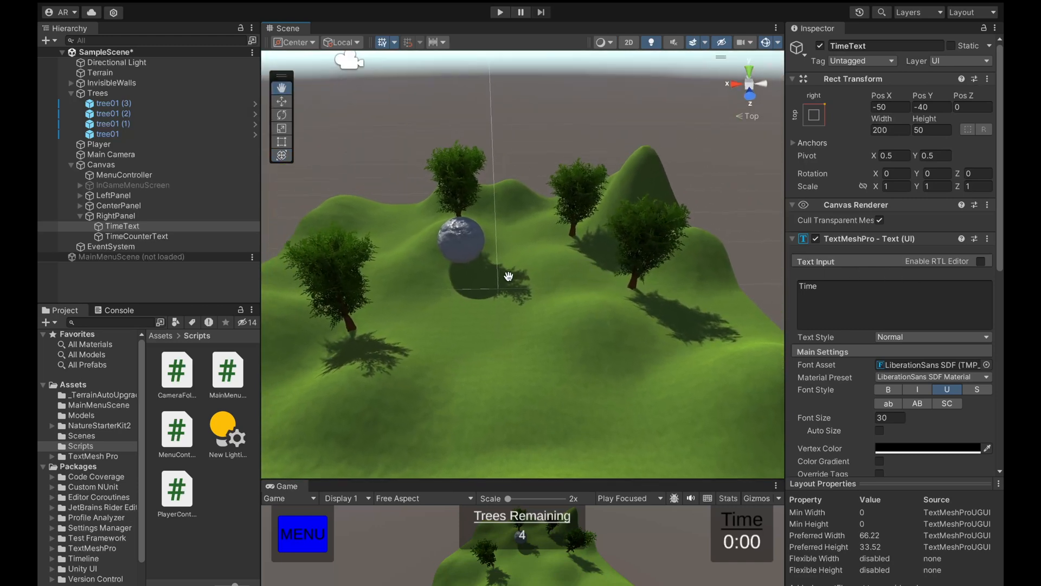
pyautogui.scroll(2, 532, 291)
pyautogui.scroll(-1, 537, 296)
pyautogui.scroll(-3, 536, 296)
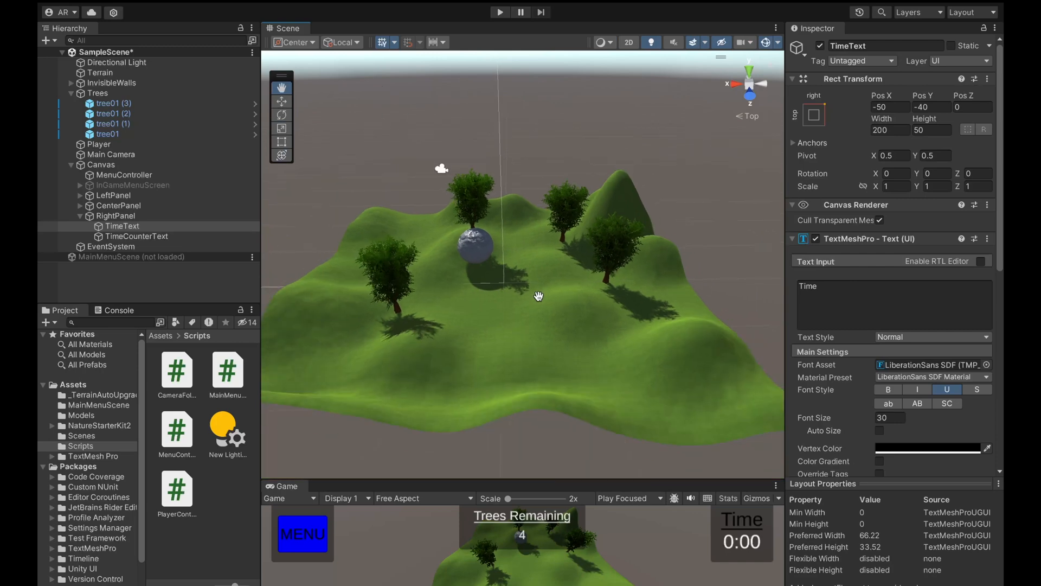
pyautogui.scroll(4, 537, 296)
# - Activate the Move tool, select the Player sphere in the scene, and inspect InGameMenuScreen and TimeCounterText from the Hierarchy
pyautogui.click(278, 102)
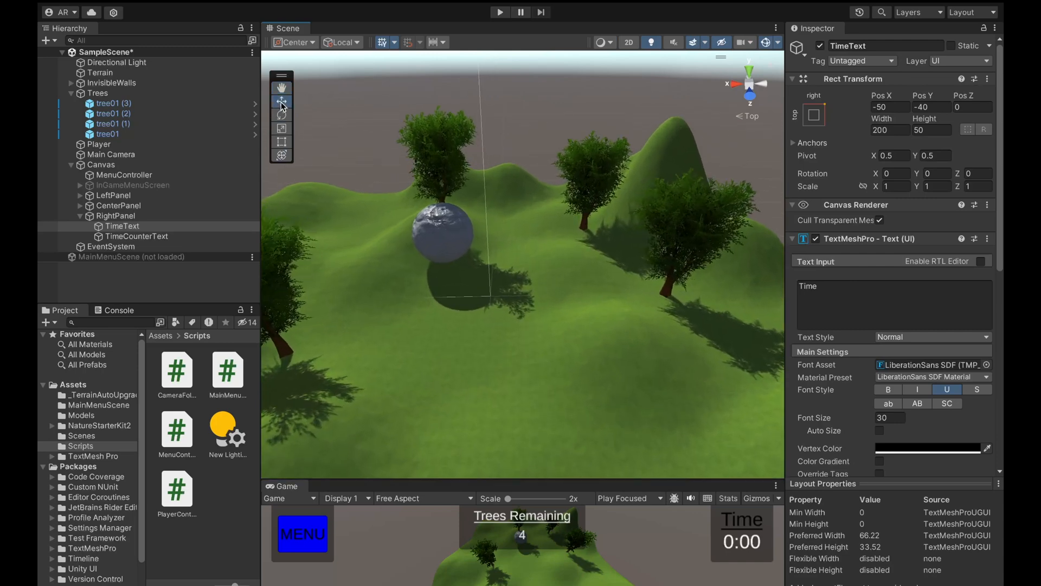
pyautogui.click(464, 242)
pyautogui.click(441, 236)
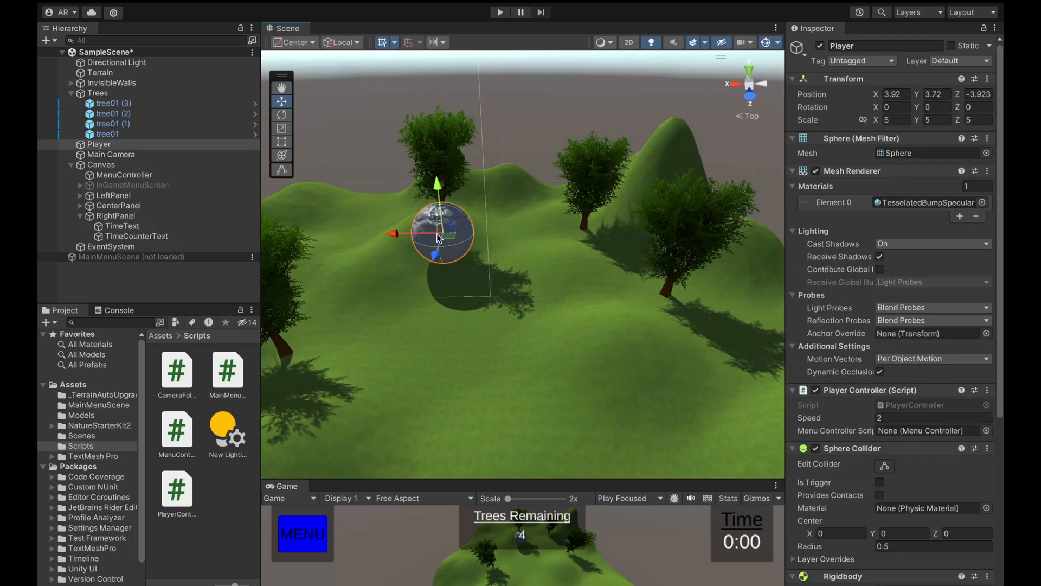
pyautogui.click(112, 83)
pyautogui.click(123, 184)
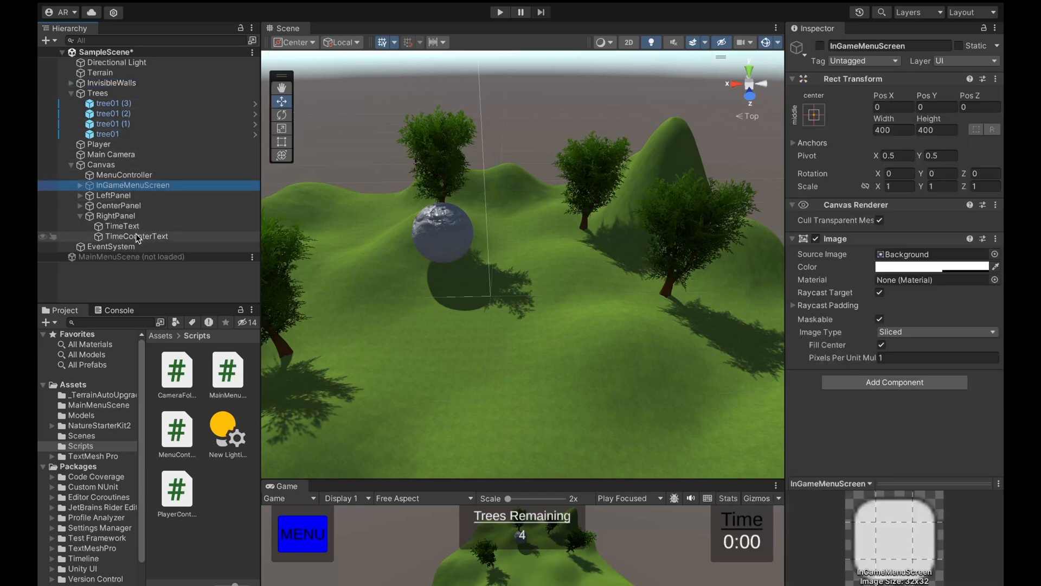
pyautogui.click(136, 236)
# - Select the Player sphere and nearby trees, including tree01 (2), directly in the scene, ending with the Player selected
pyautogui.click(442, 192)
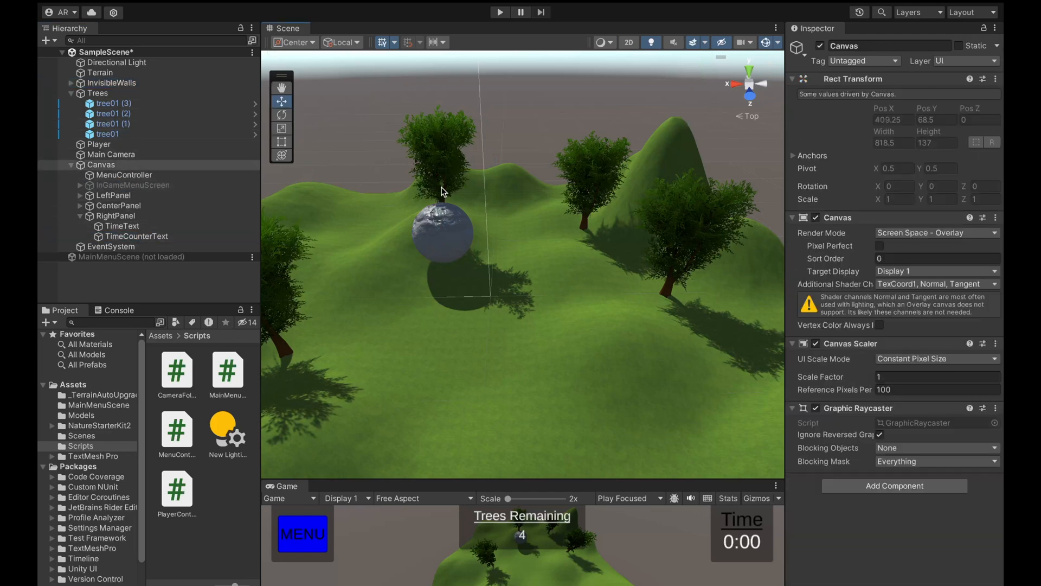
pyautogui.click(451, 232)
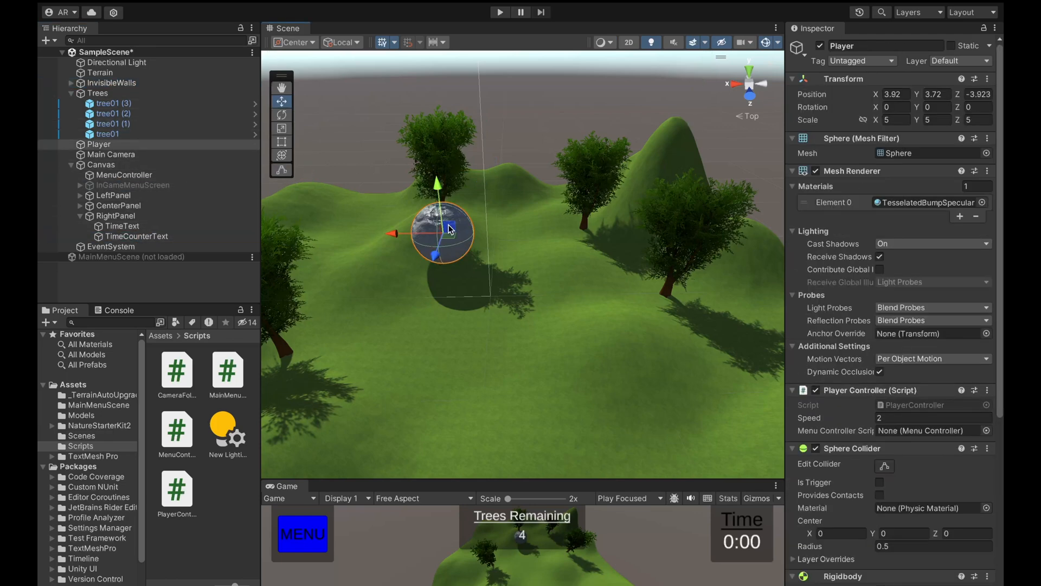
pyautogui.click(591, 211)
pyautogui.click(690, 263)
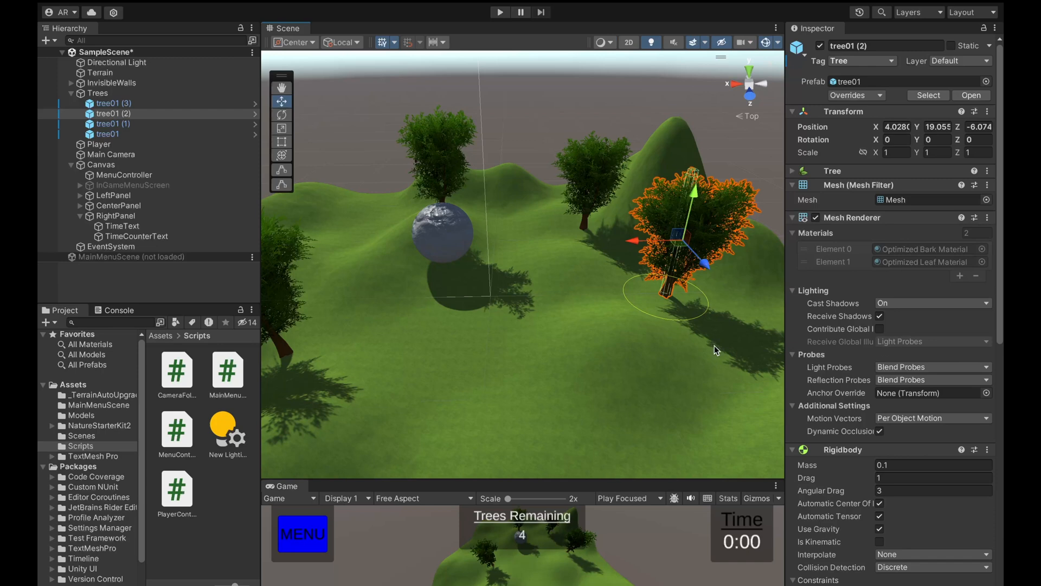
pyautogui.click(447, 236)
pyautogui.click(444, 249)
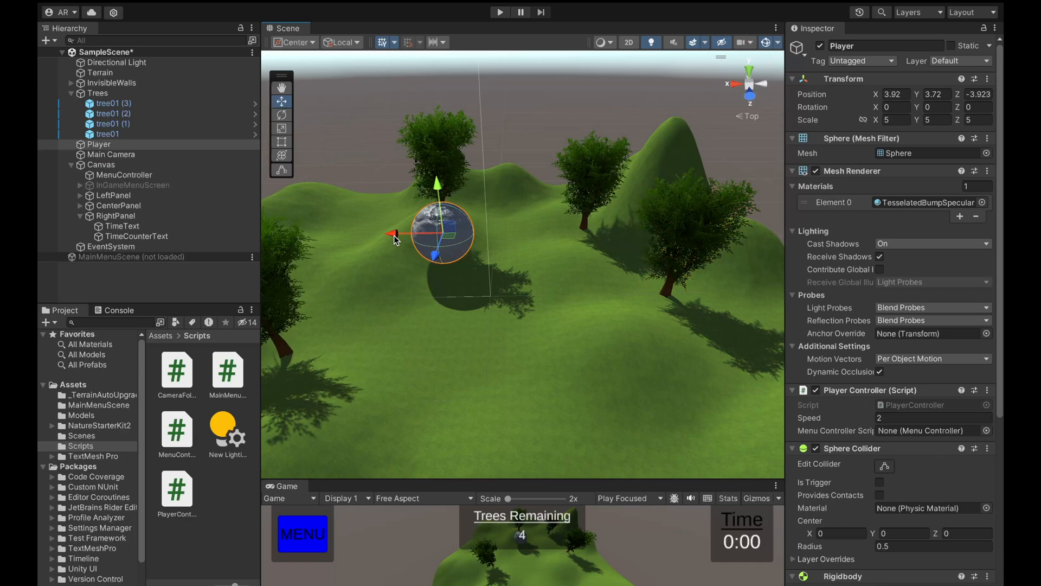
# - Move the Player sphere to about X -1.98, Z -4.38 and rotate it to about -3.06° around Y
pyautogui.moveTo(395, 237); pyautogui.dragTo(570, 240)
pyautogui.moveTo(634, 258); pyautogui.dragTo(608, 258)
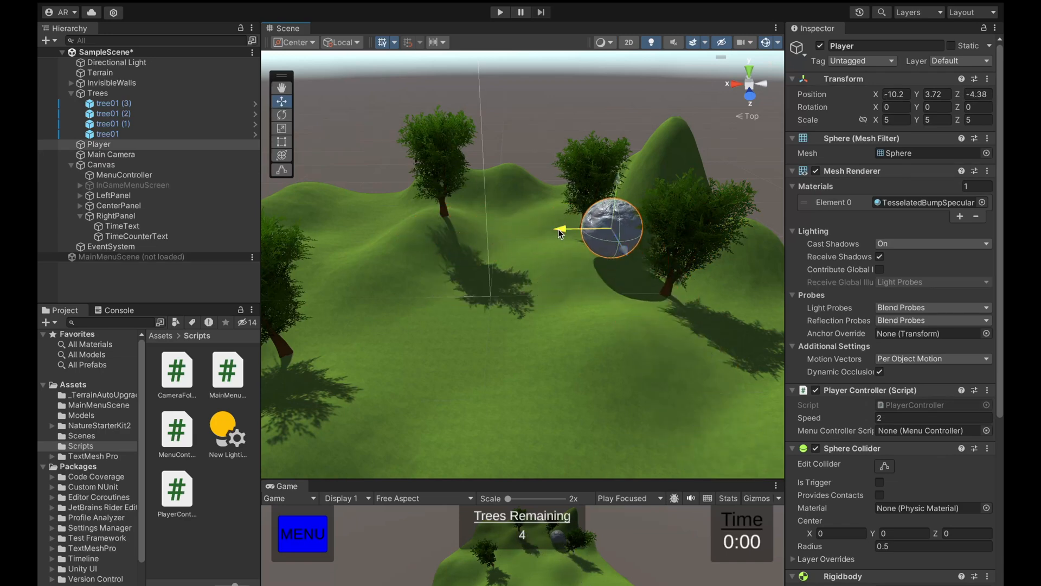
pyautogui.moveTo(558, 229); pyautogui.dragTo(461, 242)
pyautogui.click(282, 114)
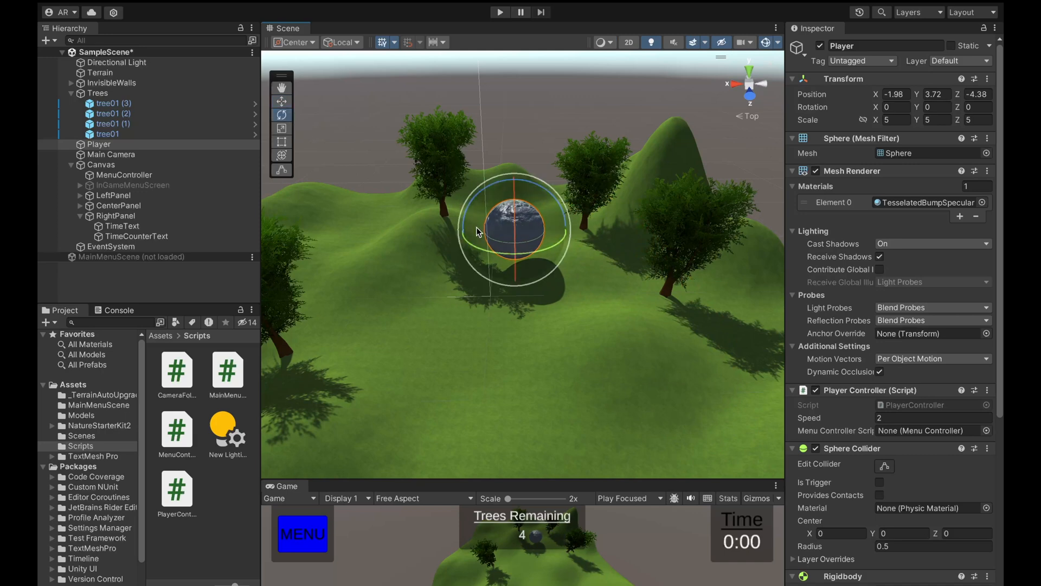
pyautogui.moveTo(475, 250)
pyautogui.mouseDown()
pyautogui.moveTo(604, 268)
pyautogui.moveTo(695, 247)
pyautogui.moveTo(525, 272)
pyautogui.moveTo(467, 267)
pyautogui.mouseUp()
# - Scale the Player uniformly to about 5.44, and undo the extra stretch made along its X axis
pyautogui.click(282, 128)
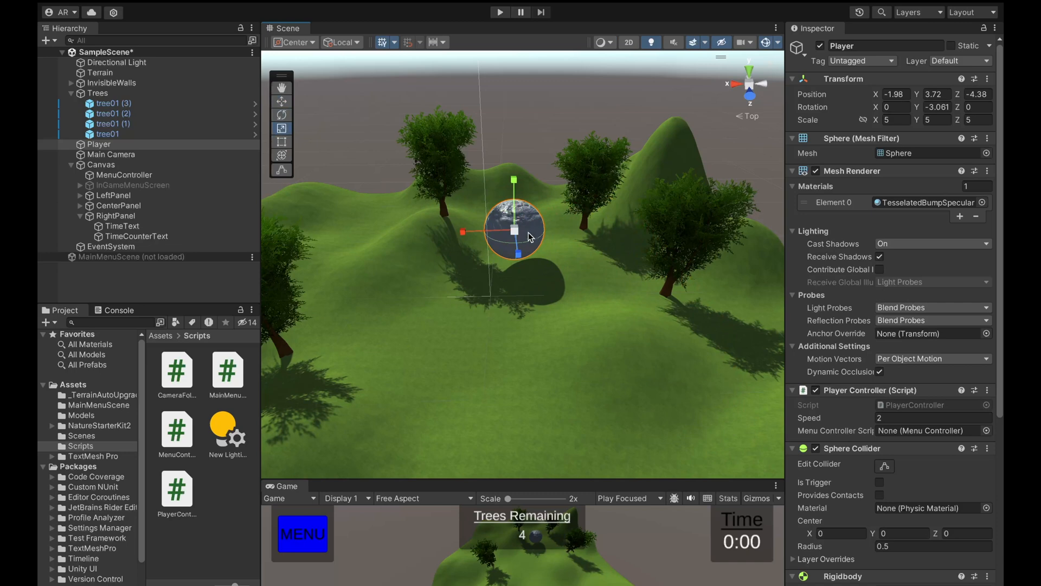
pyautogui.moveTo(515, 232); pyautogui.dragTo(415, 231)
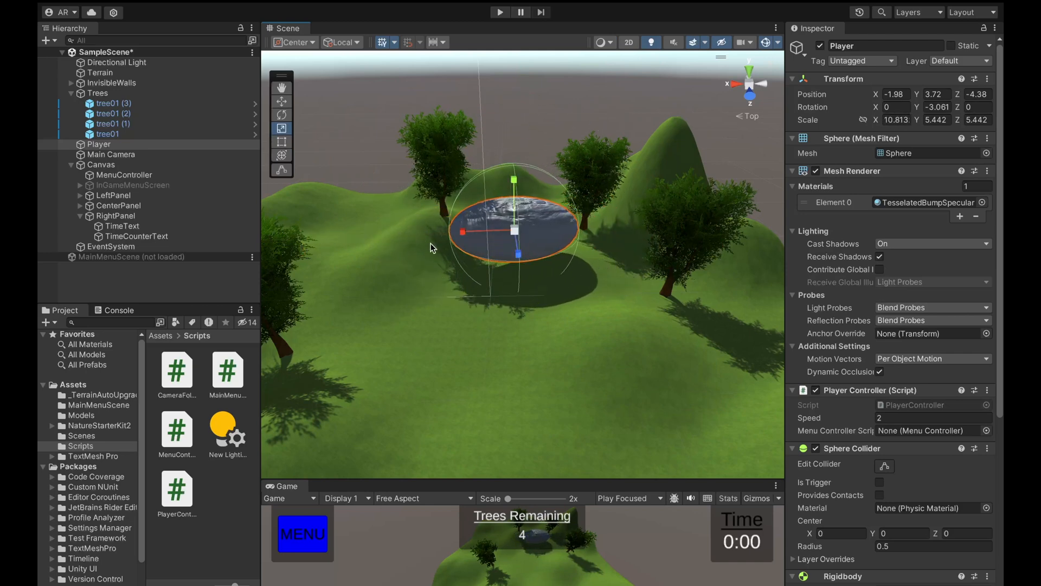
pyautogui.hotkey('ctrl', 'z')
# - Orbit the scene and switch the view to isometric projection and back to perspective
pyautogui.keyDown('alt'); pyautogui.moveTo(628, 310); pyautogui.dragTo(738, 314); pyautogui.keyUp('alt')
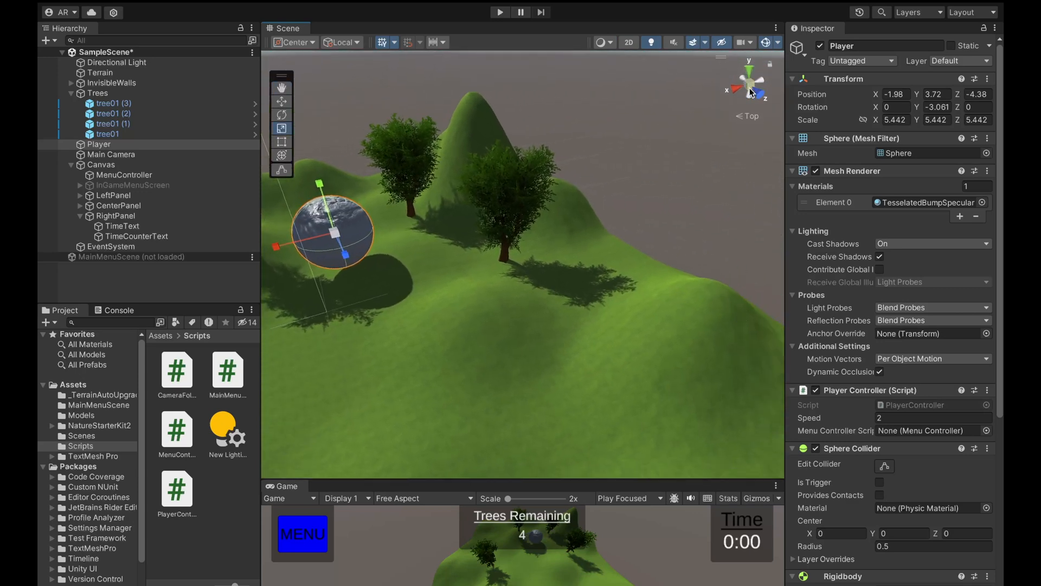
pyautogui.moveTo(627, 237)
pyautogui.keyDown('alt'); pyautogui.mouseDown()
pyautogui.moveTo(477, 237)
pyautogui.moveTo(640, 244)
pyautogui.mouseUp(); pyautogui.keyUp('alt')
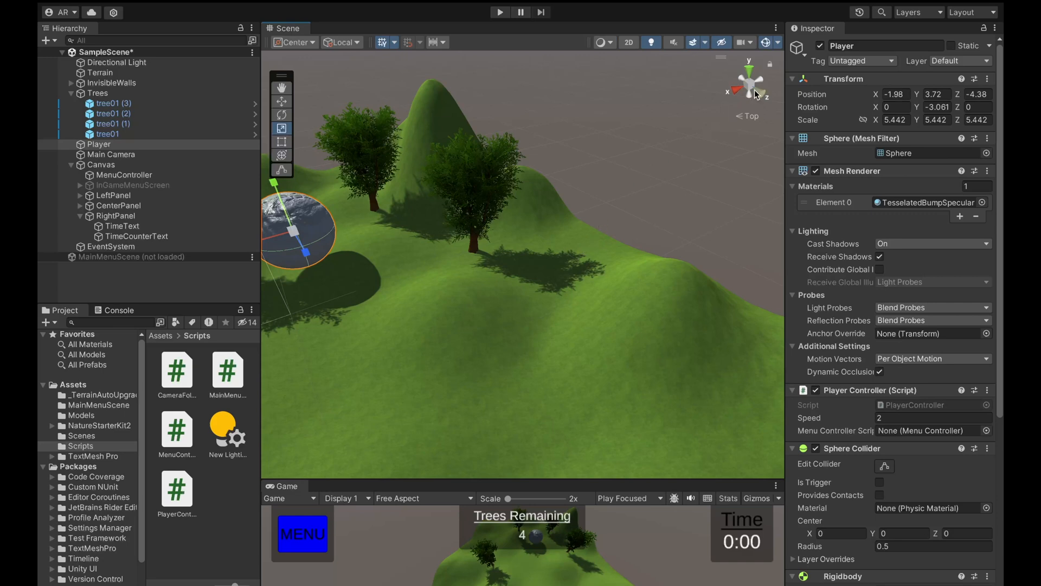
pyautogui.moveTo(681, 163); pyautogui.dragTo(618, 161, button='right')
pyautogui.click(737, 105)
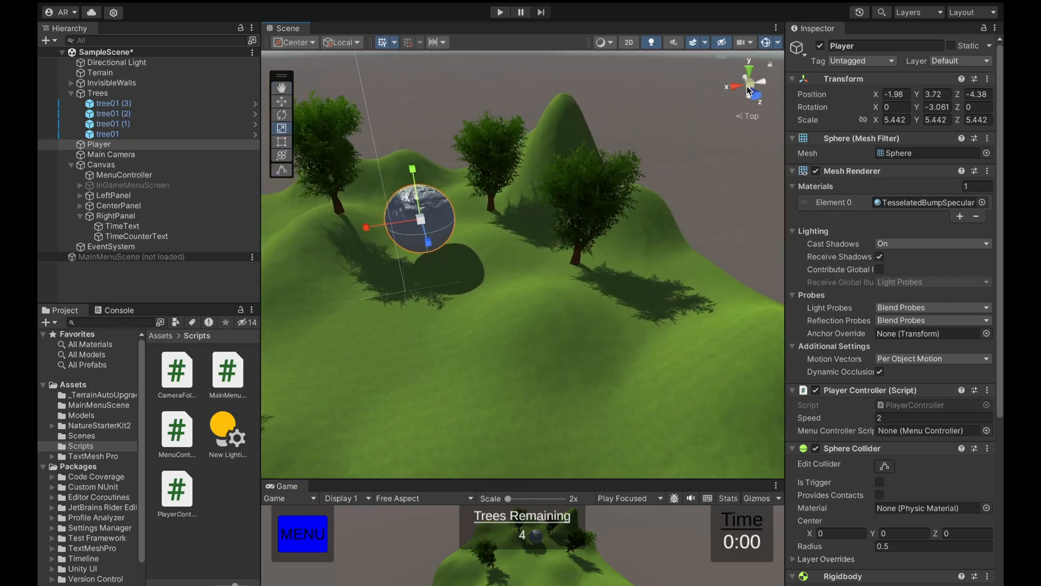
pyautogui.scroll(-15, 600, 188)
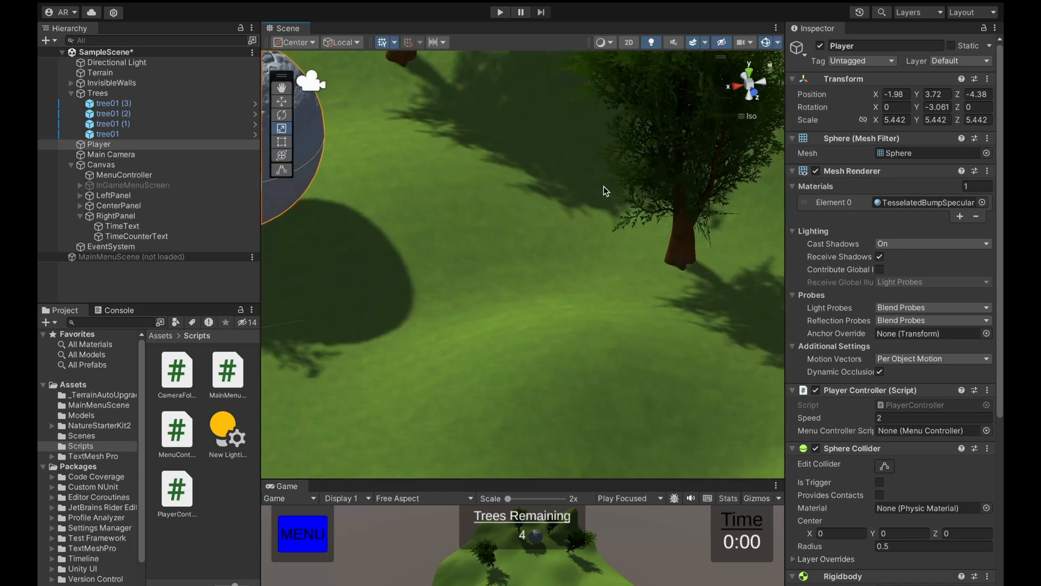
pyautogui.scroll(4, 600, 188)
pyautogui.moveTo(525, 236); pyautogui.dragTo(651, 230, button='right')
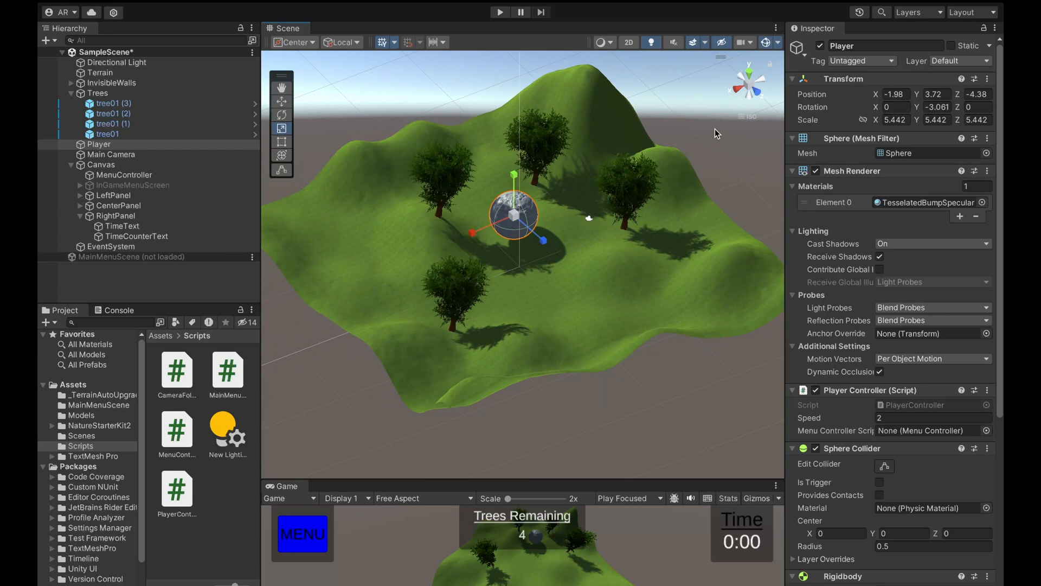
pyautogui.click(750, 88)
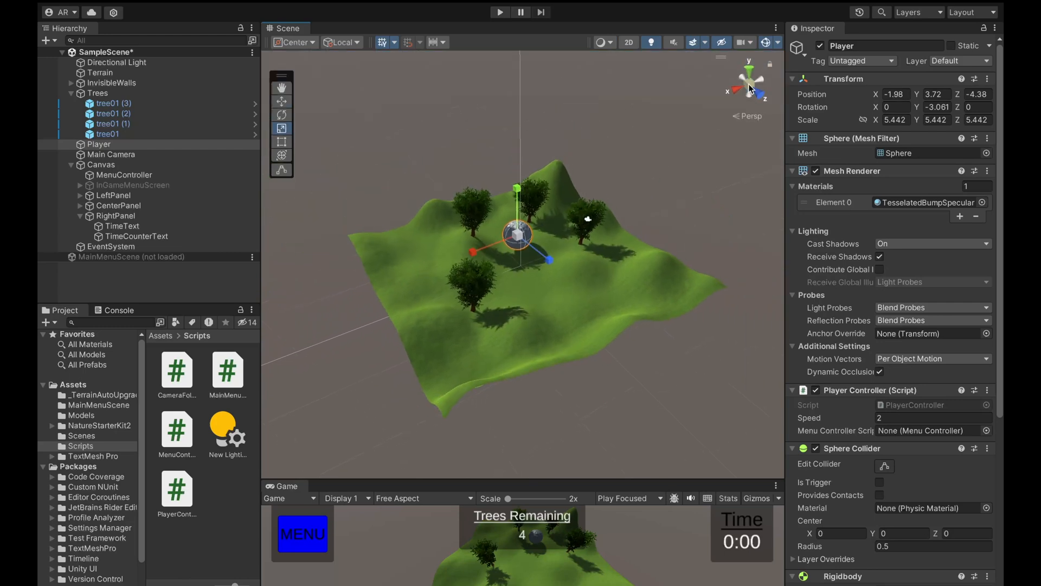
# - View the scene straight along its axes from the front, the right and the top
pyautogui.scroll(5, 559, 253)
pyautogui.scroll(5, 559, 252)
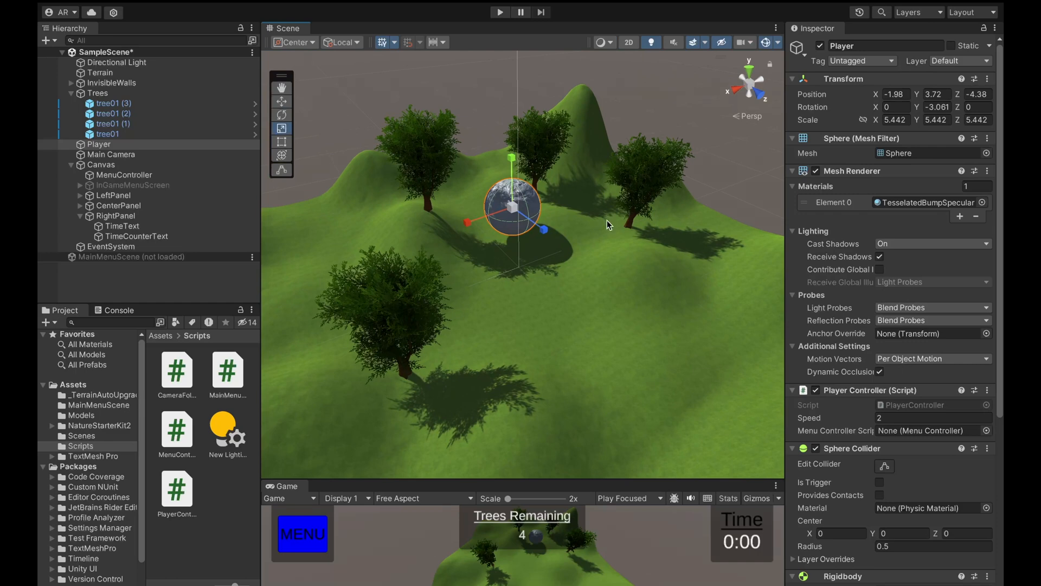
pyautogui.click(764, 95)
pyautogui.moveTo(650, 297); pyautogui.dragTo(410, 101, button='middle')
pyautogui.moveTo(322, 18); pyautogui.dragTo(425, 83, button='middle')
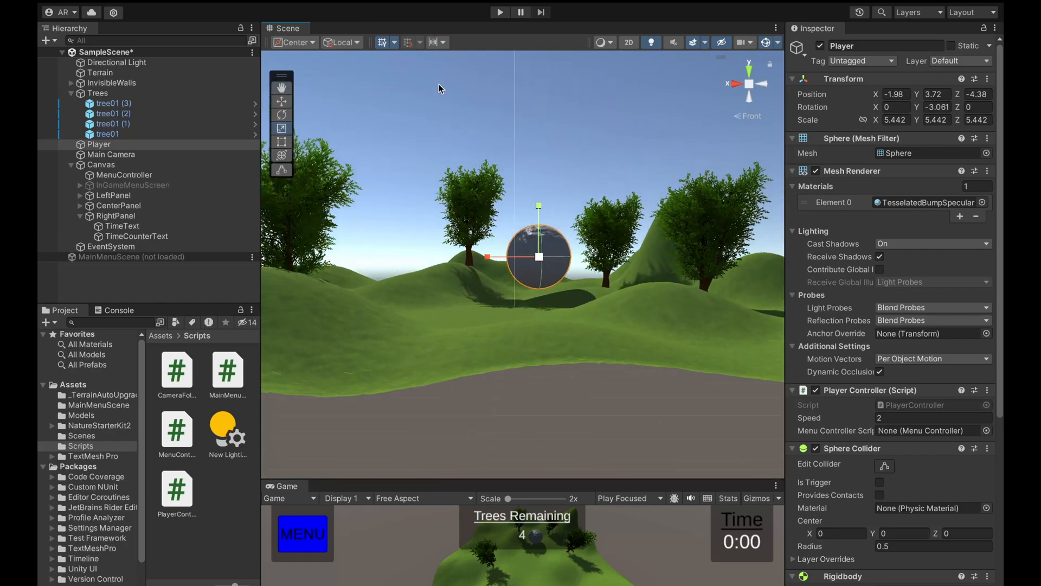
pyautogui.click(736, 83)
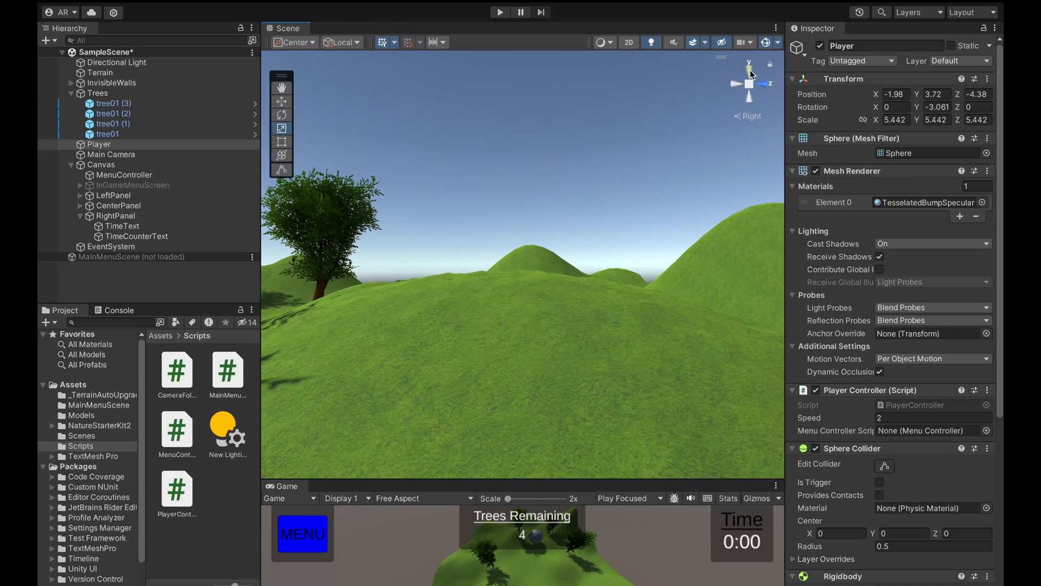
pyautogui.click(749, 70)
pyautogui.scroll(-5, 567, 179)
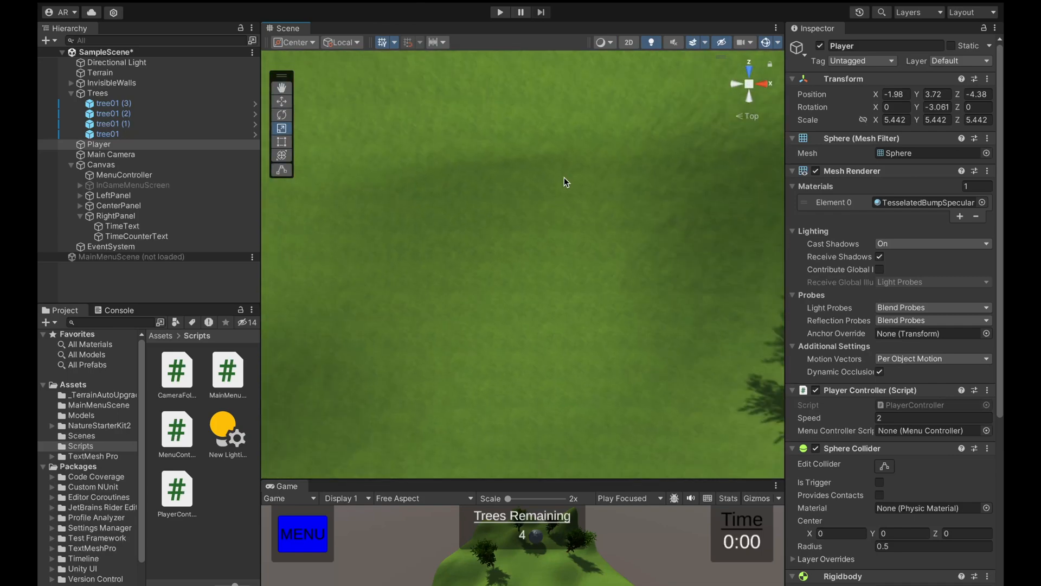
pyautogui.scroll(-2, 564, 176)
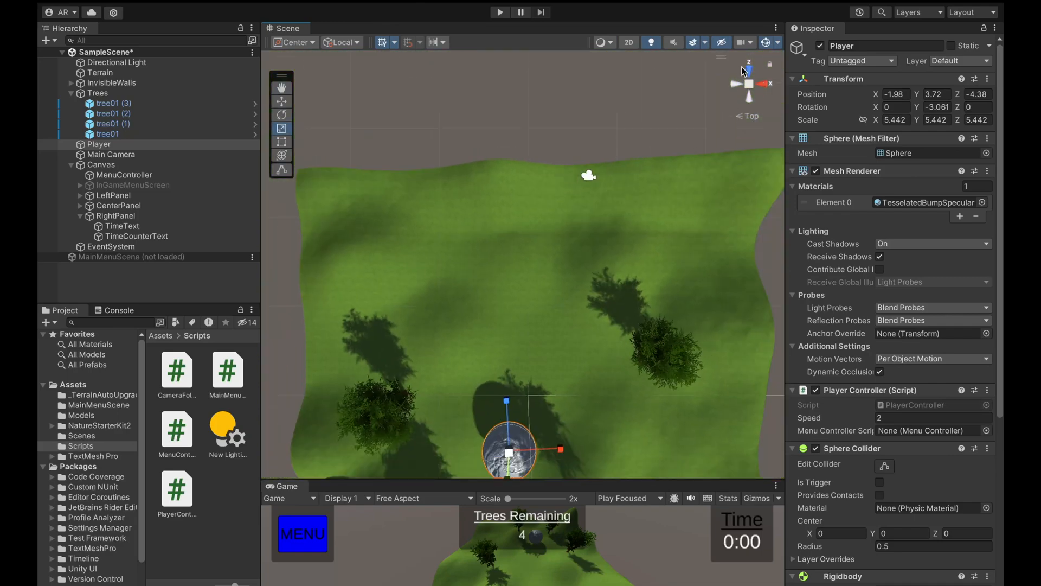
# - Turn the Scene view away from the top view and zoom in on the terrain's peak and the camera icon
pyautogui.moveTo(638, 301); pyautogui.dragTo(705, 268, button='right')
pyautogui.scroll(-3, 594, 266)
pyautogui.moveTo(589, 271); pyautogui.dragTo(613, 158, button='right')
pyautogui.scroll(5, 503, 283)
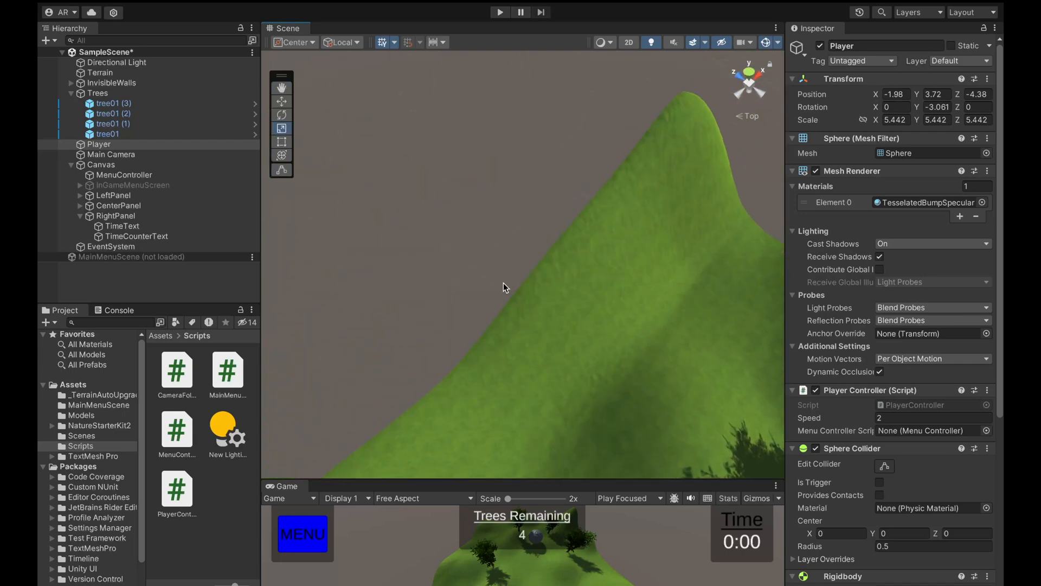
pyautogui.scroll(-2, 477, 272)
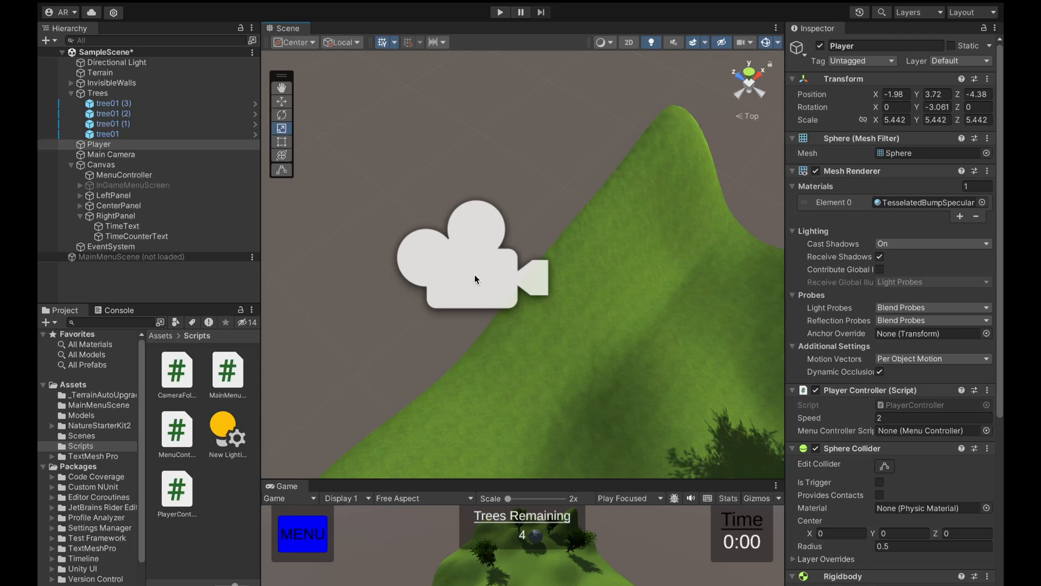
# - Select the Main Camera, then hide the Camera component's scene icon and show it again through the gizmo settings
pyautogui.click(475, 276)
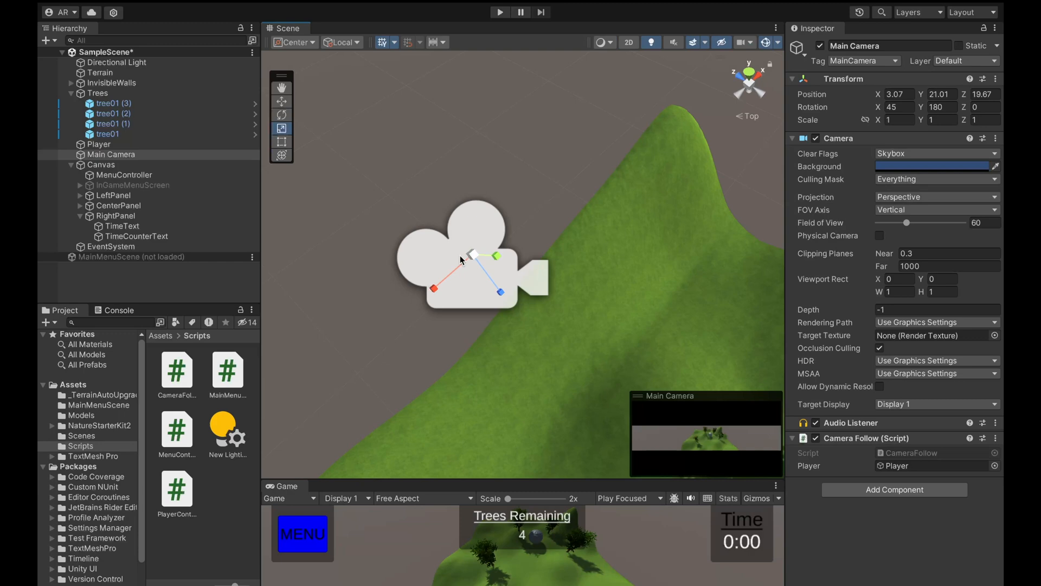
pyautogui.click(778, 43)
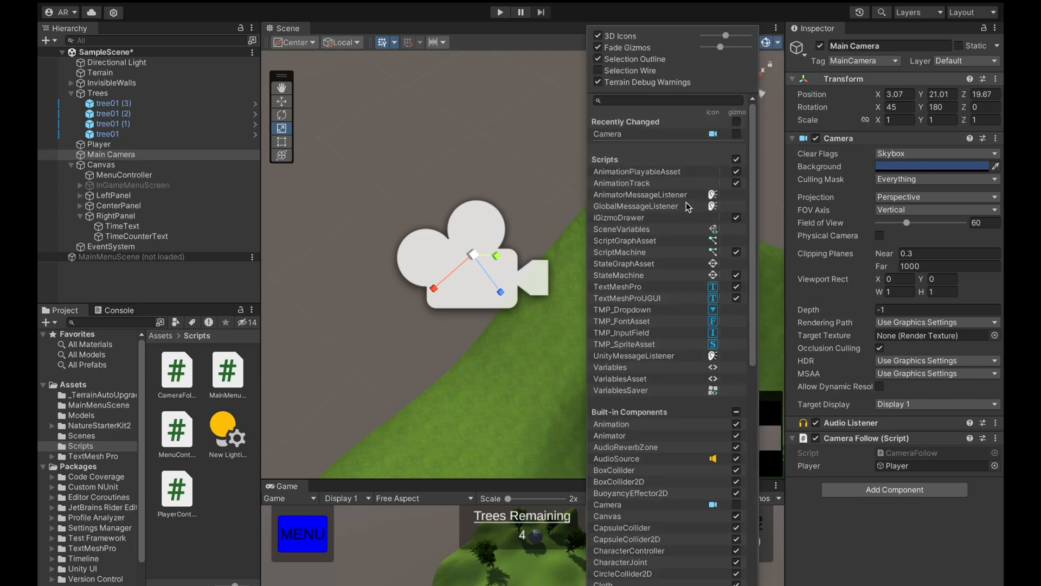
pyautogui.scroll(-5, 686, 217)
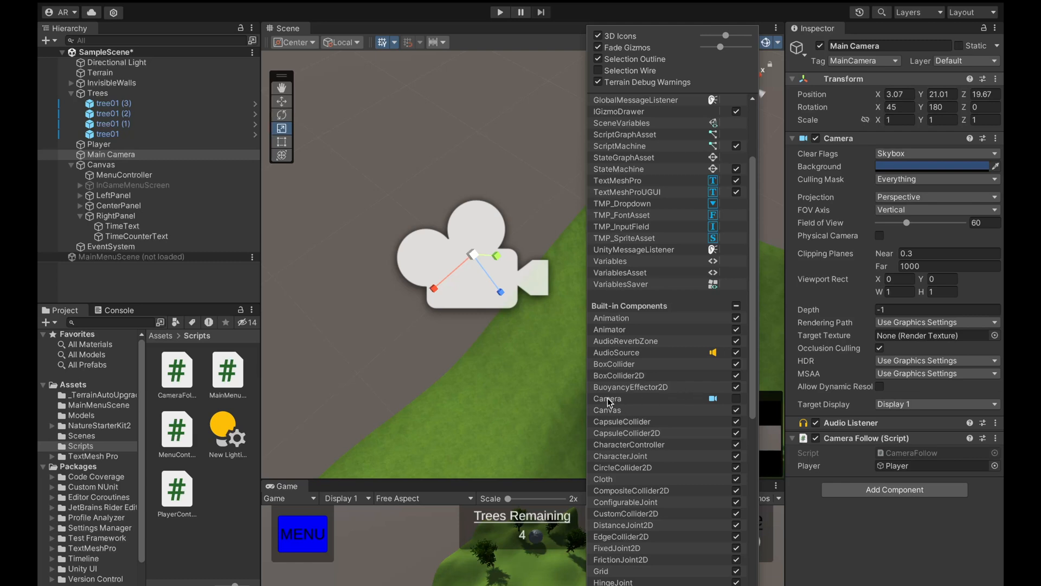
pyautogui.click(714, 400)
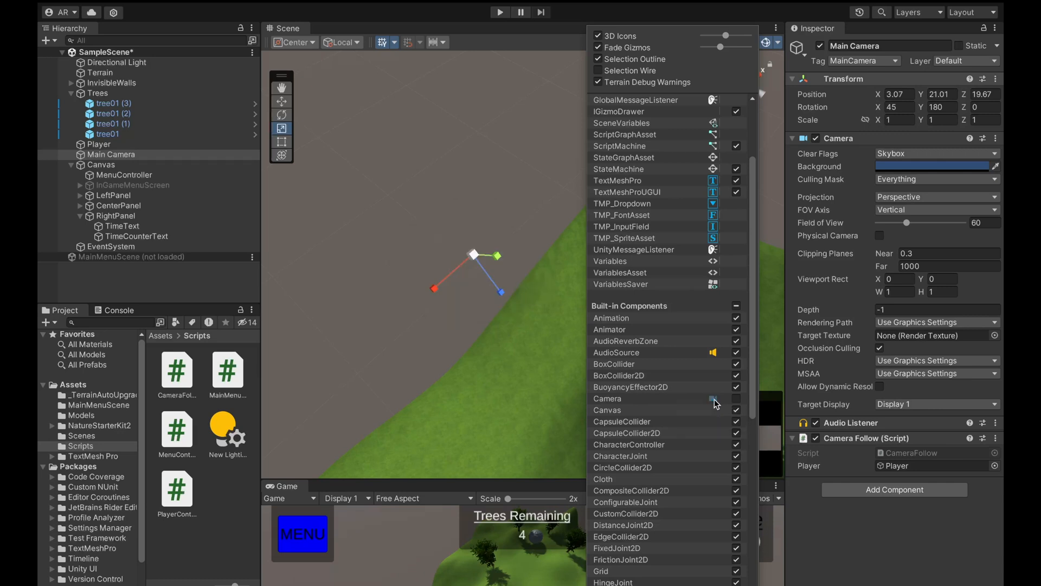
pyautogui.click(714, 400)
pyautogui.click(714, 400)
pyautogui.click(714, 401)
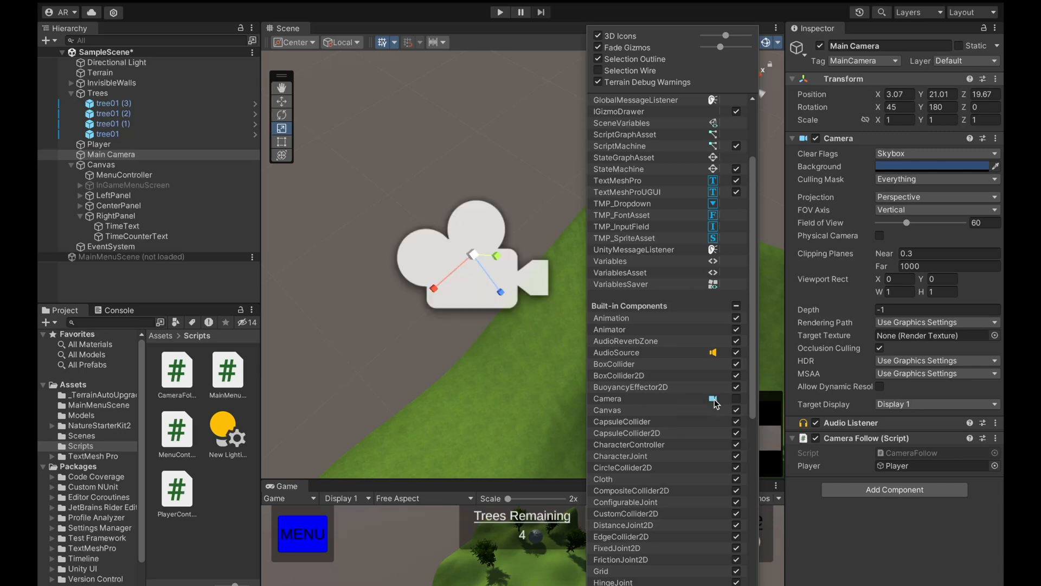
pyautogui.click(781, 44)
pyautogui.click(781, 44)
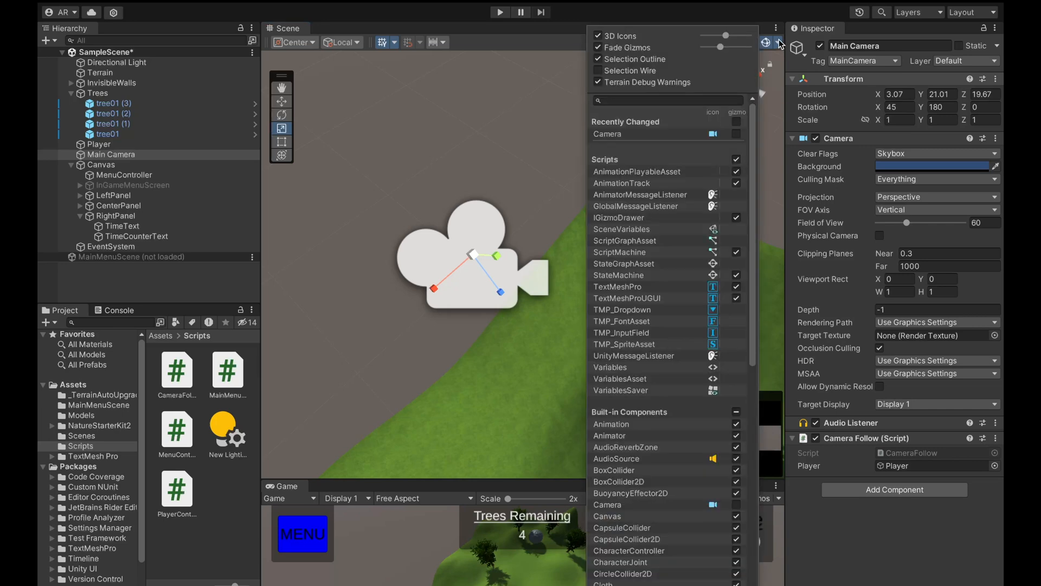
pyautogui.click(542, 165)
# - Narrow the Hierarchy and Project column and make the Game view taller than the Scene view
pyautogui.moveTo(541, 165); pyautogui.dragTo(986, 198, button='right')
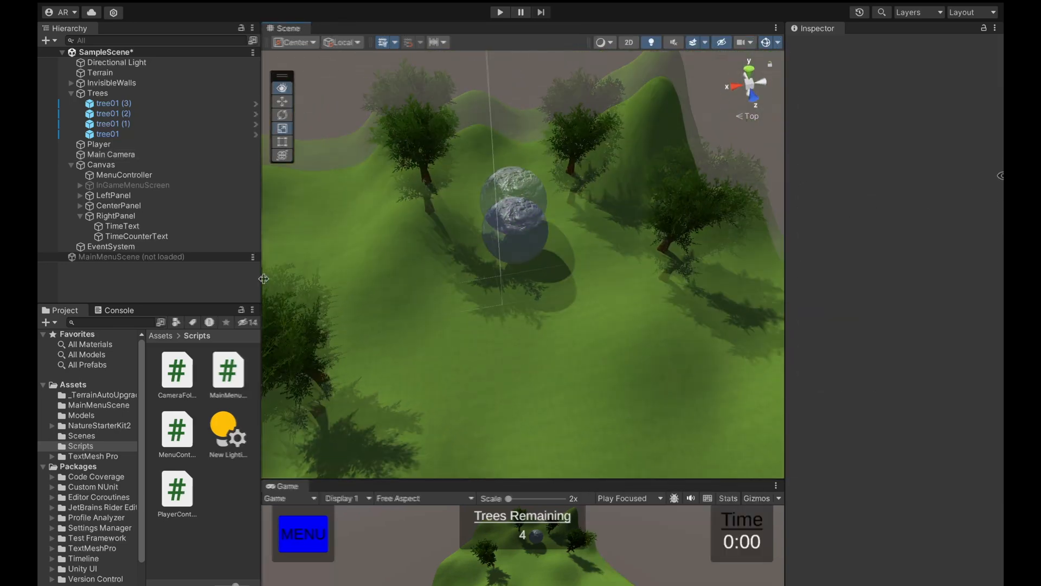
pyautogui.moveTo(264, 279); pyautogui.dragTo(391, 276)
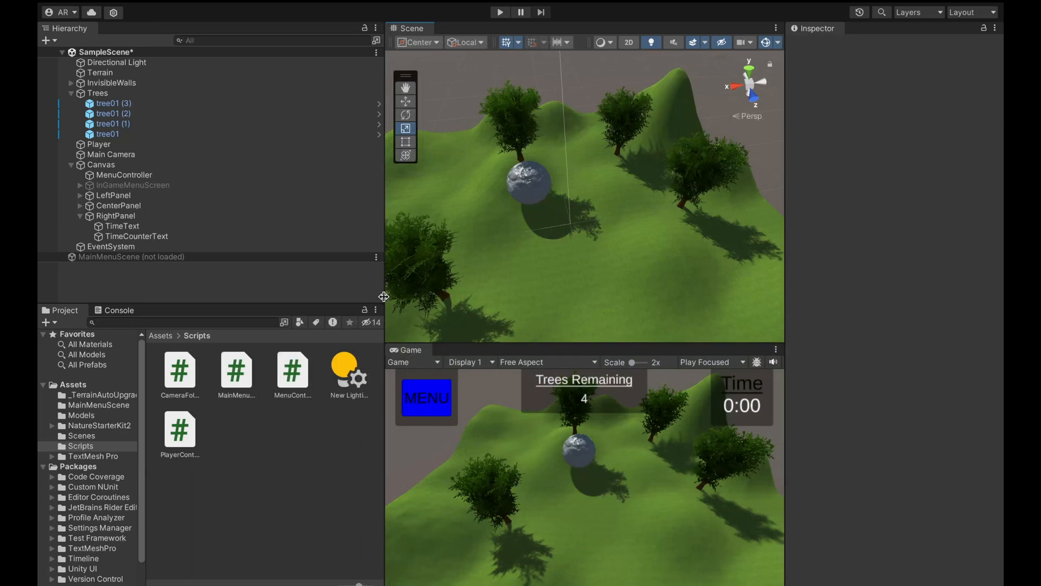
pyautogui.moveTo(384, 296); pyautogui.dragTo(207, 296)
pyautogui.moveTo(365, 342); pyautogui.dragTo(379, 252)
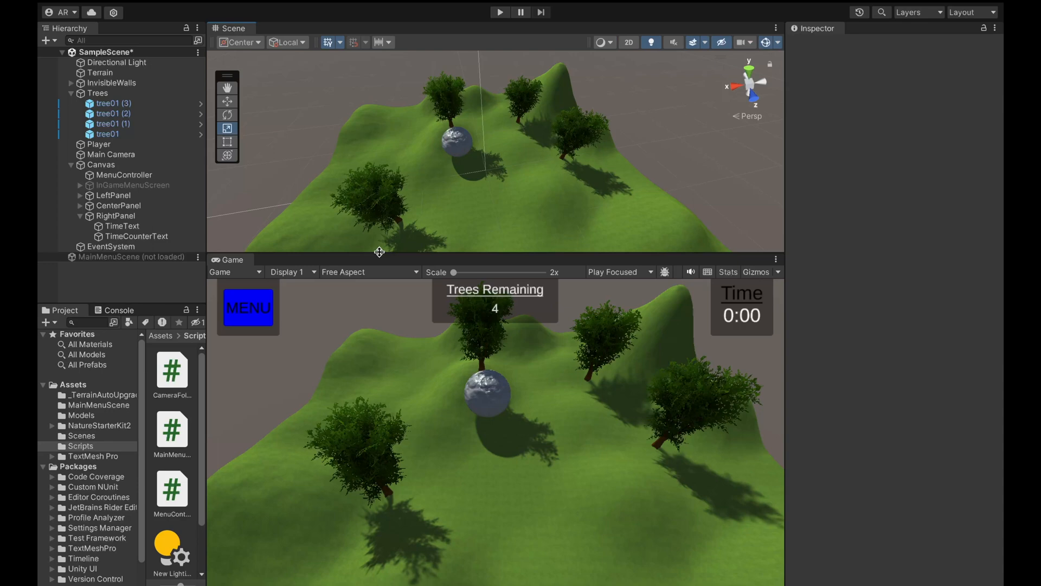
# - Select the Main Camera and look over the aspect ratio and resolution options of the Game view
pyautogui.click(119, 155)
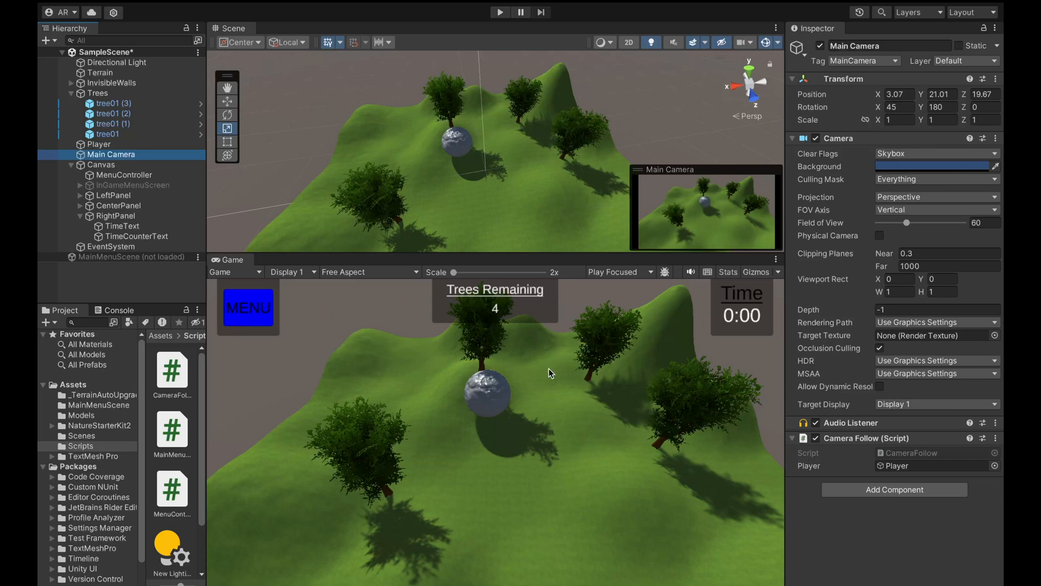
pyautogui.click(378, 273)
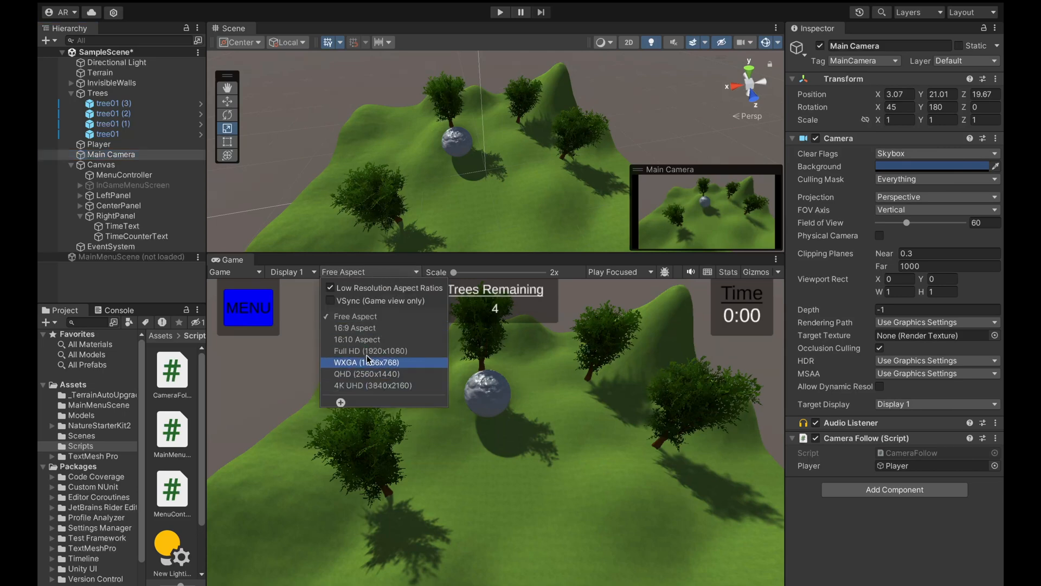
pyautogui.click(396, 276)
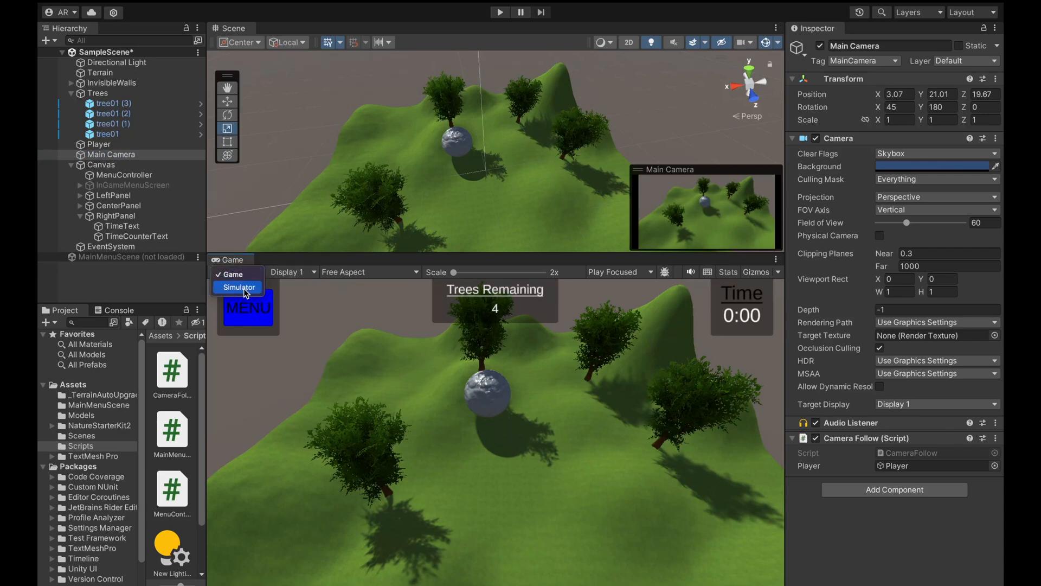
# - Switch the Game view to the Simulator and preview the scene on the Apple iPad Pro 12.9 (2018) and the Apple iPhone 12 in both orientations
pyautogui.click(243, 288)
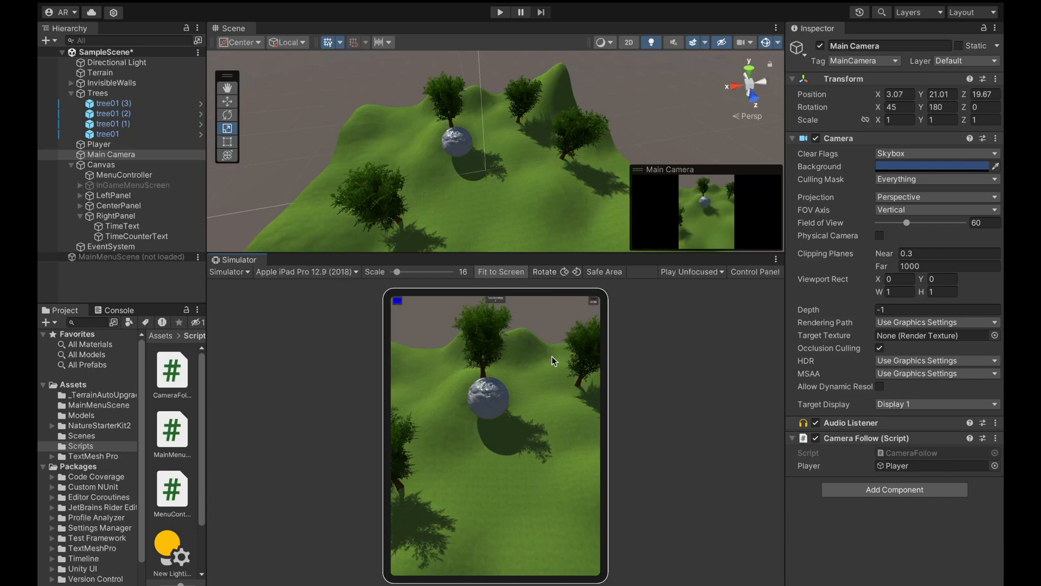
pyautogui.click(566, 269)
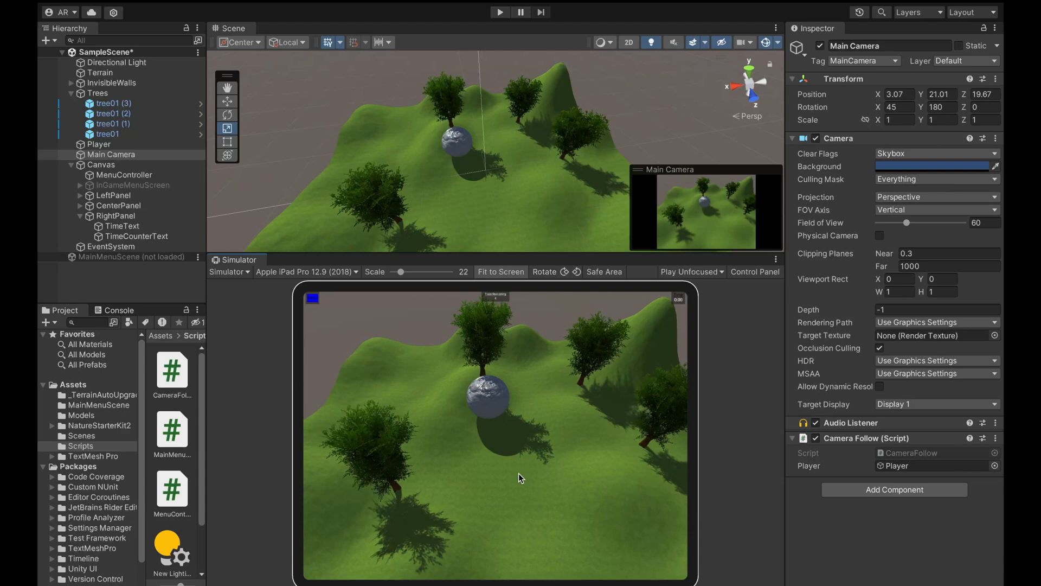
pyautogui.click(327, 273)
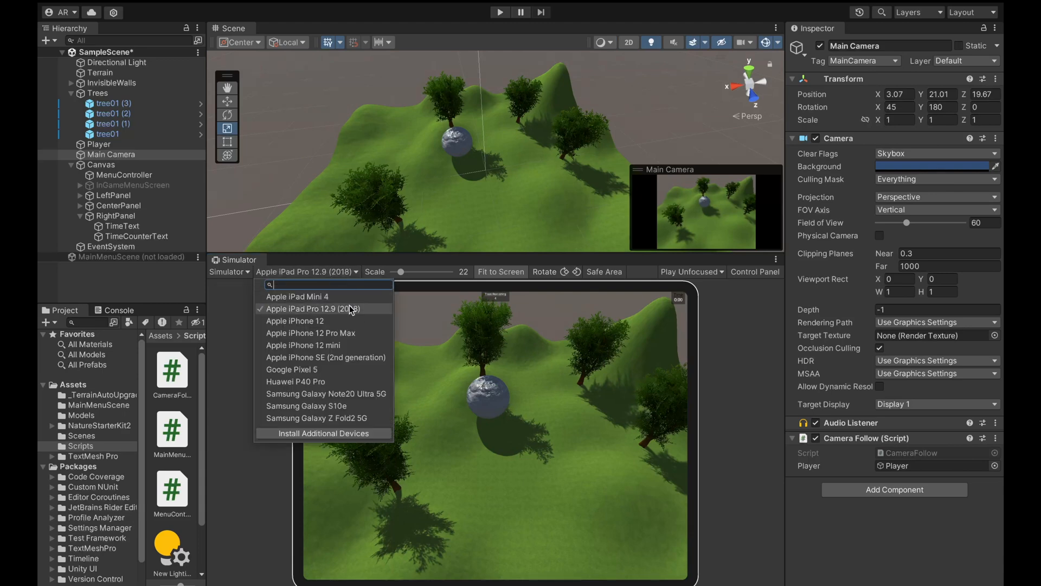
pyautogui.click(331, 321)
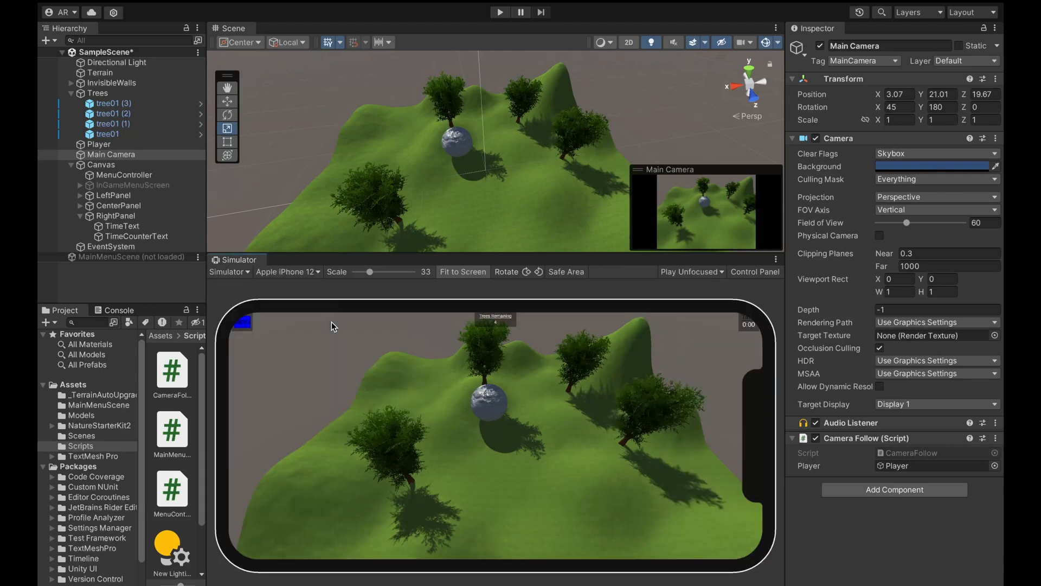
pyautogui.click(526, 272)
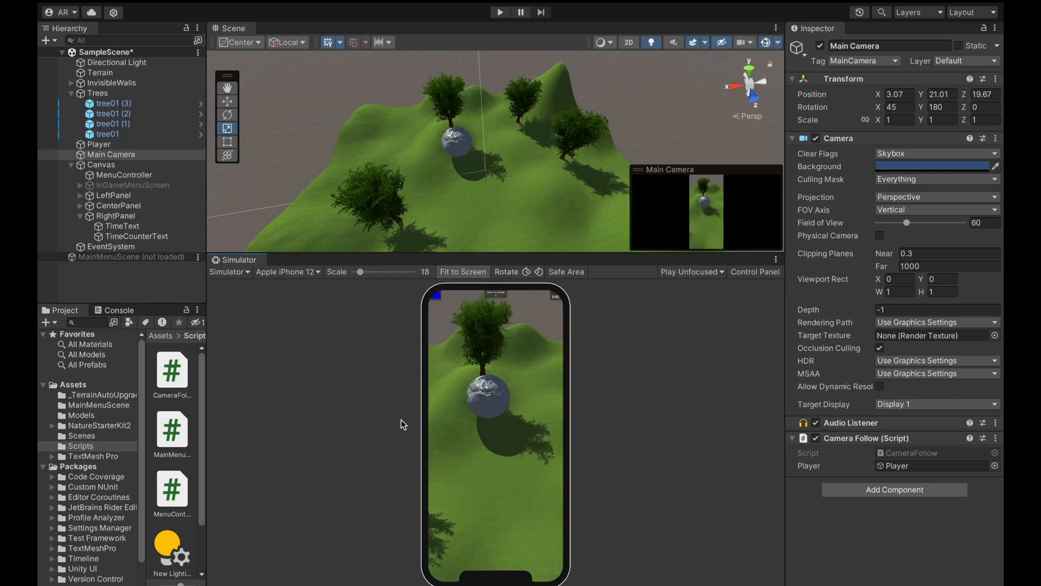
# - Look over the list of simulated devices and switch the Simulator back to the Game view
pyautogui.click(240, 271)
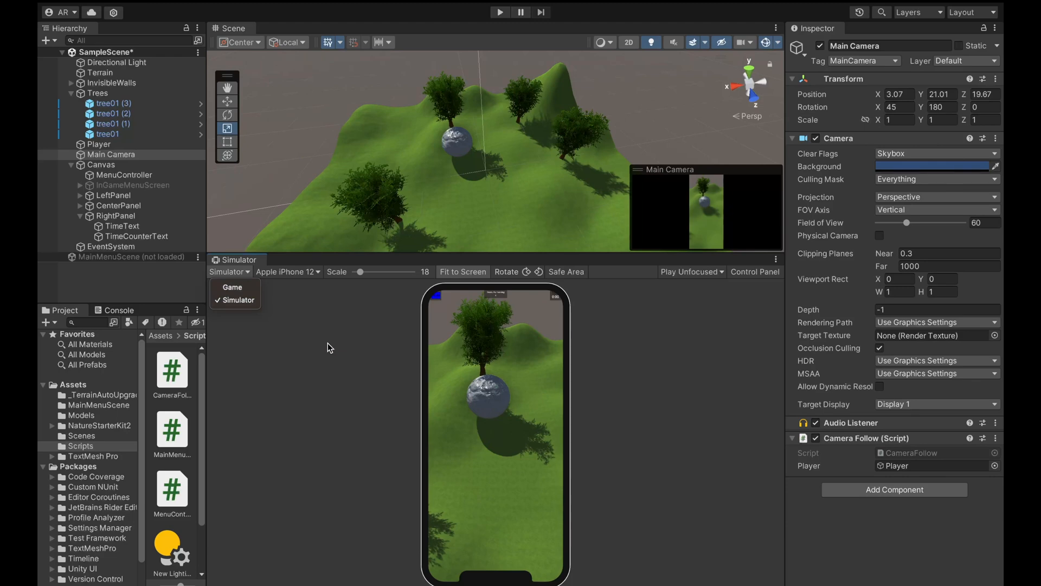
pyautogui.click(310, 272)
pyautogui.click(310, 271)
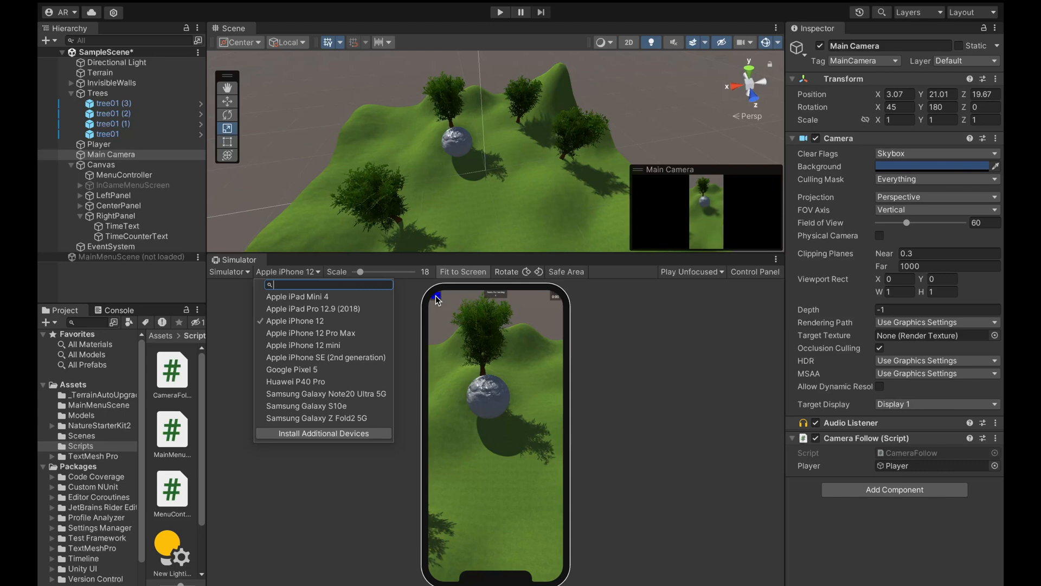
pyautogui.click(242, 271)
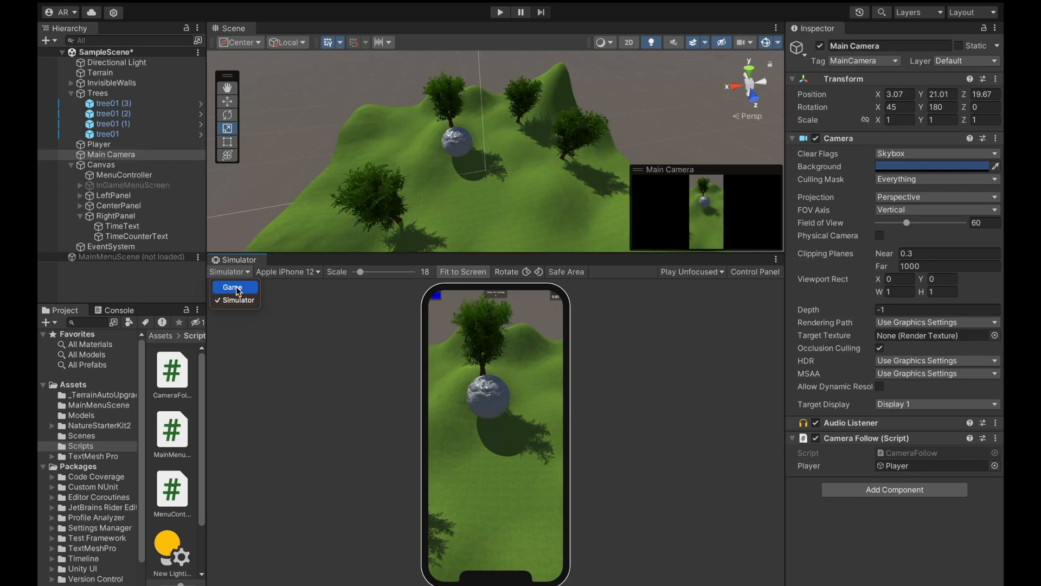
pyautogui.click(238, 290)
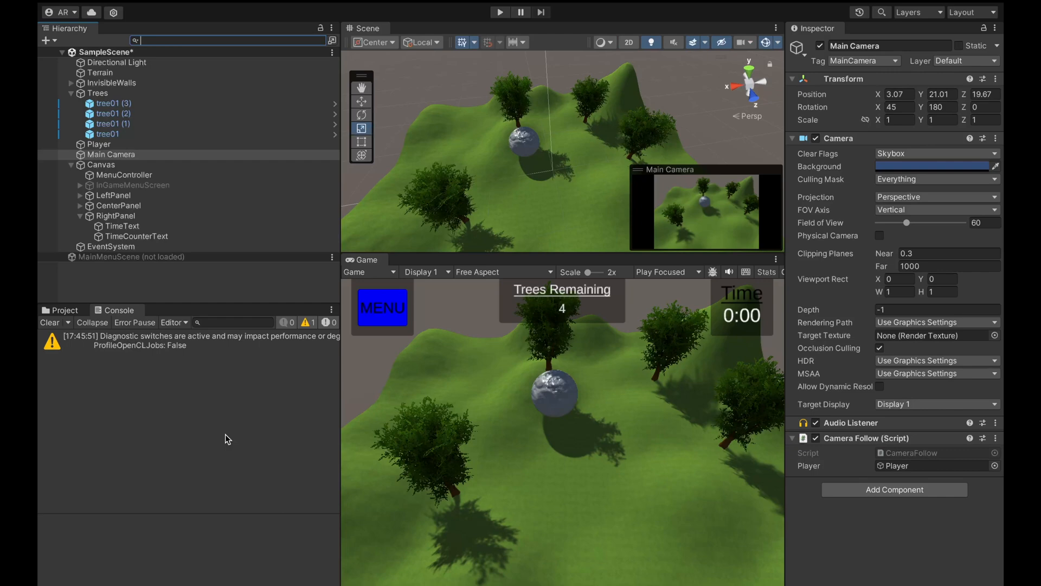
# - Show the full text of the Console's warning about active diagnostic switches
pyautogui.click(89, 340)
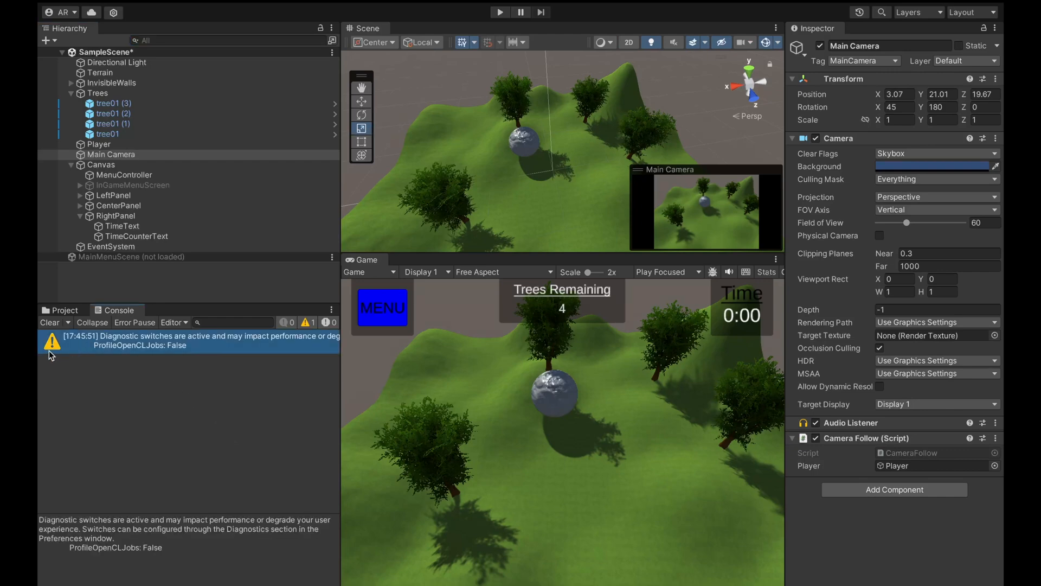